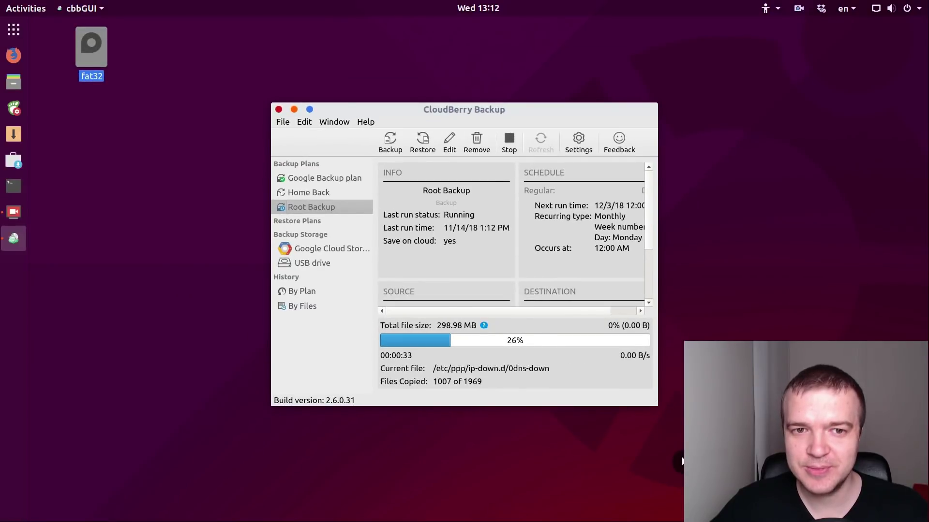
pyautogui.scroll(-3, 657, 116)
pyautogui.scroll(-4, 656, 218)
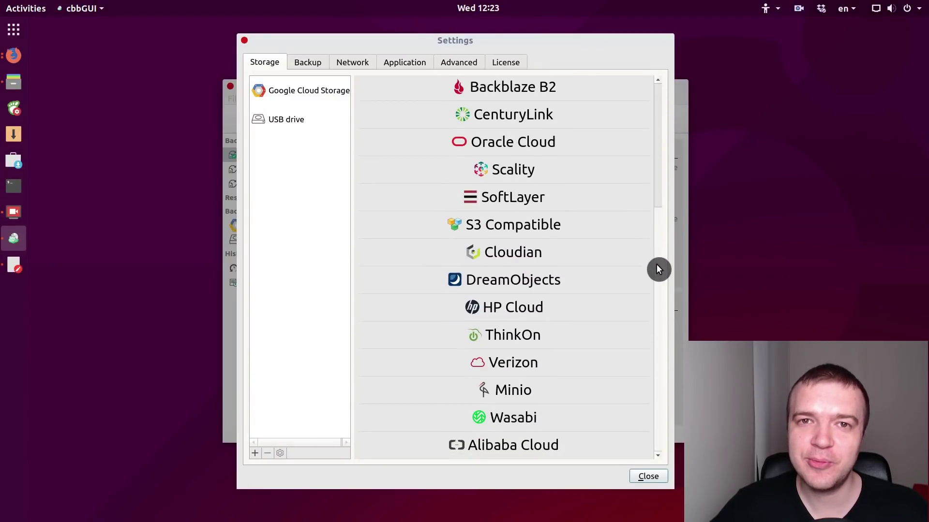
pyautogui.scroll(5, 663, 234)
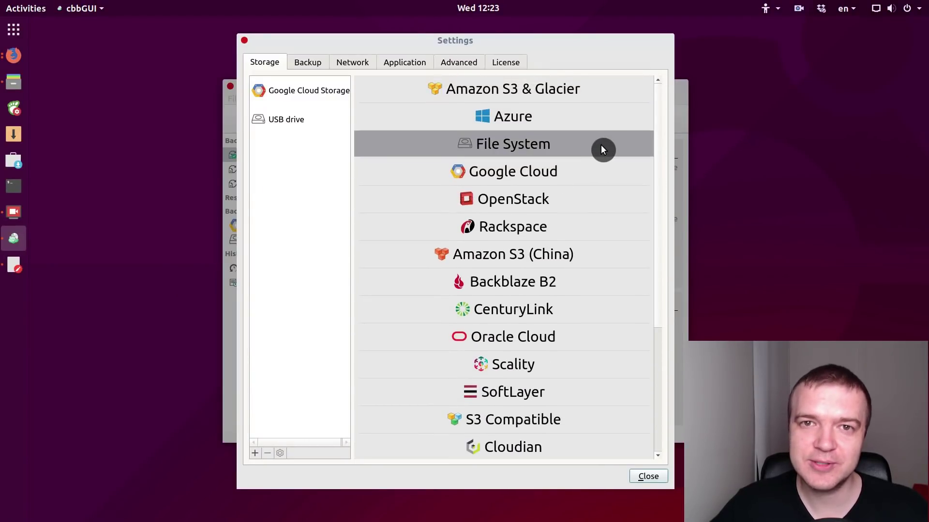
# Close the storage settings window so the licensing dialog shows
pyautogui.click(648, 477)
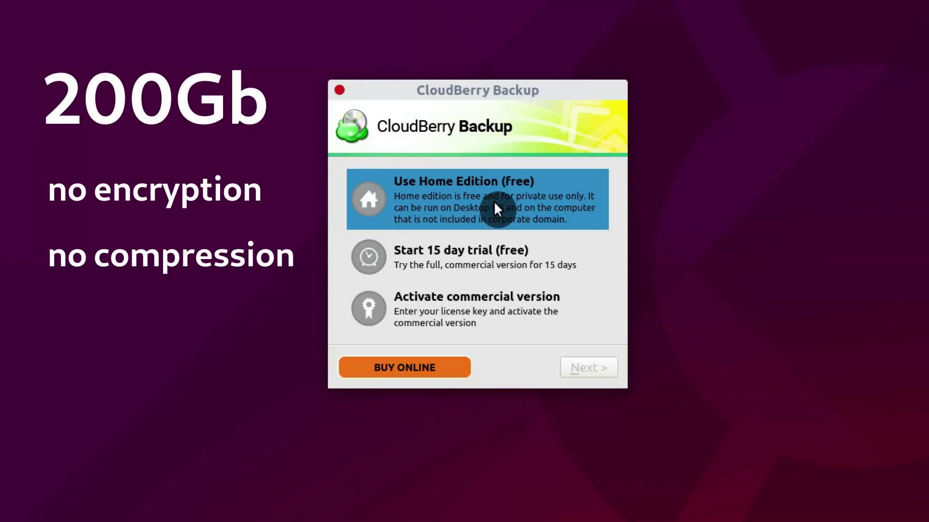
# Choose the free Home Edition in the licensing dialog
pyautogui.click(494, 201)
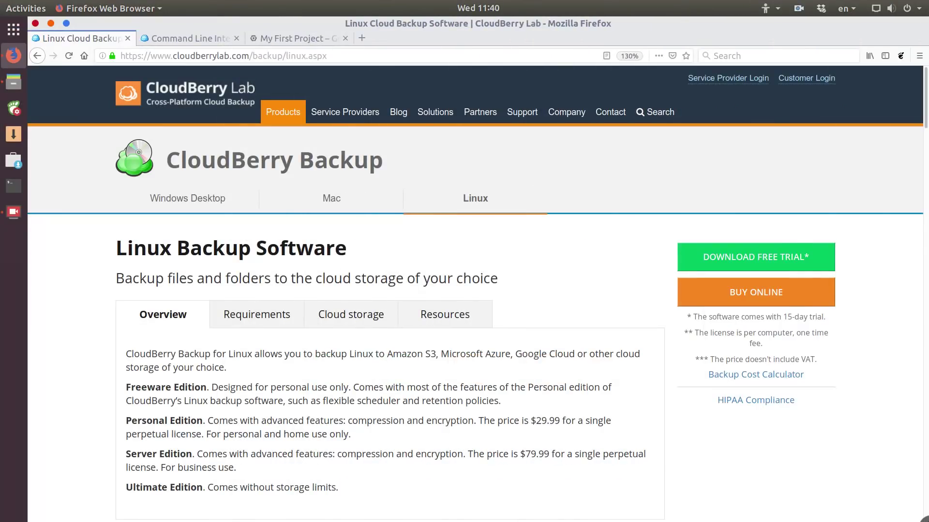
# Download the Ubuntu/Debian package and install CloudBerry Backup via Software Install
pyautogui.click(766, 265)
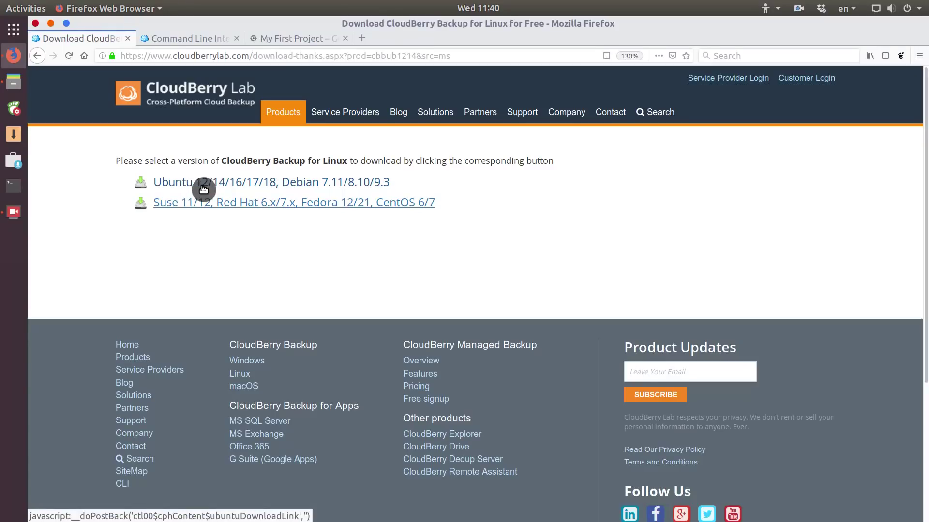
pyautogui.click(247, 187)
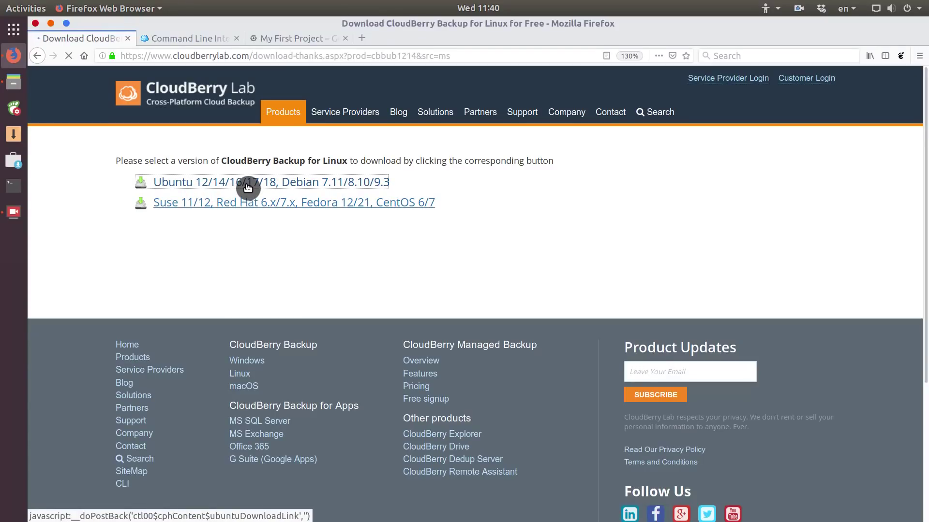
pyautogui.click(262, 271)
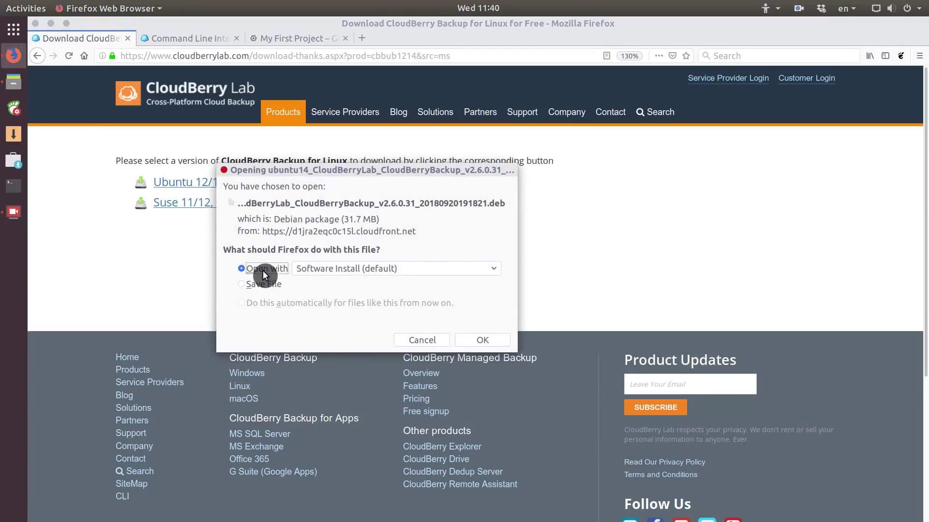
pyautogui.click(473, 340)
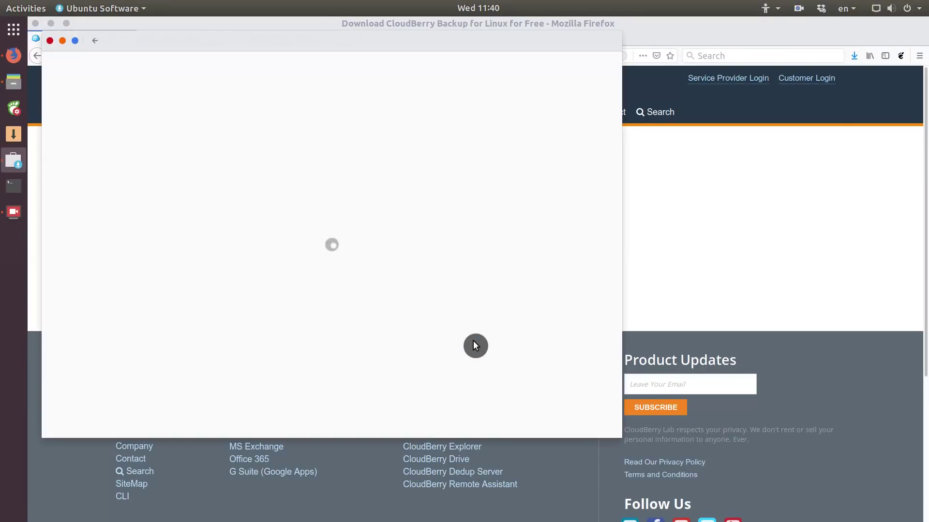
pyautogui.click(176, 117)
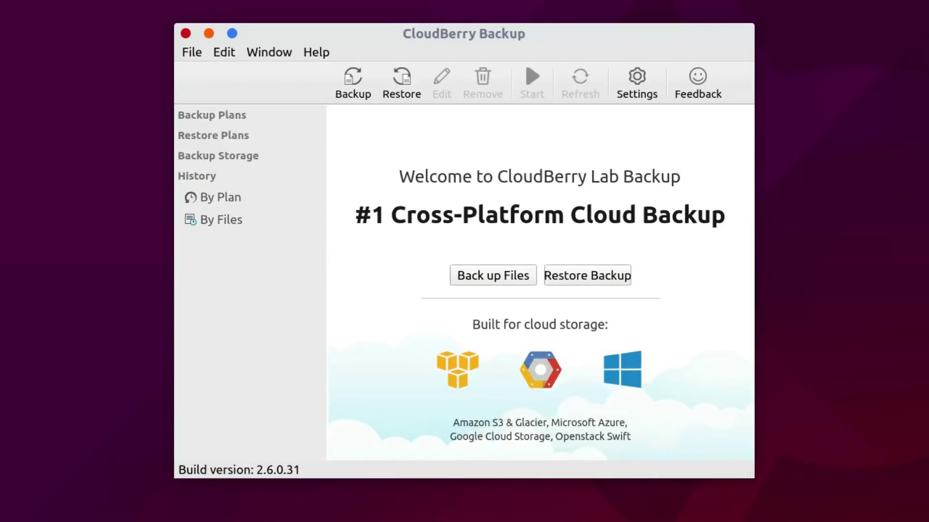
# Start a new backup plan and bring up the cloud storage provider list
pyautogui.click(354, 88)
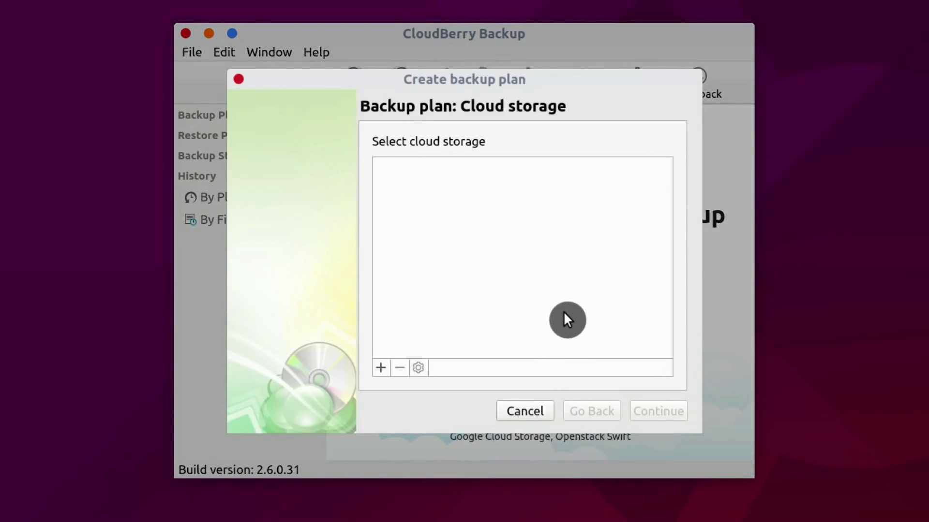
pyautogui.click(380, 370)
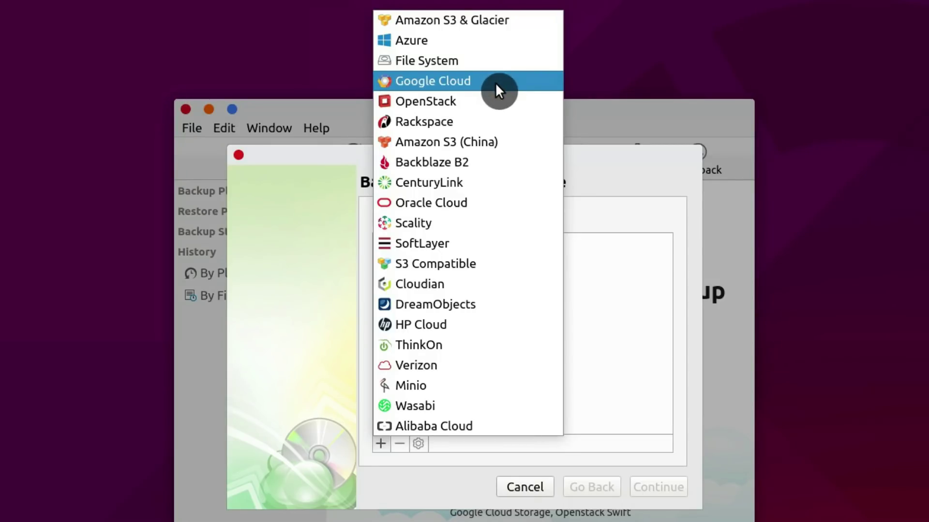
# Add a Google Cloud account named 'Google Cloud Storage' using Access and Secret Key authentication
pyautogui.click(495, 83)
pyautogui.click(483, 245)
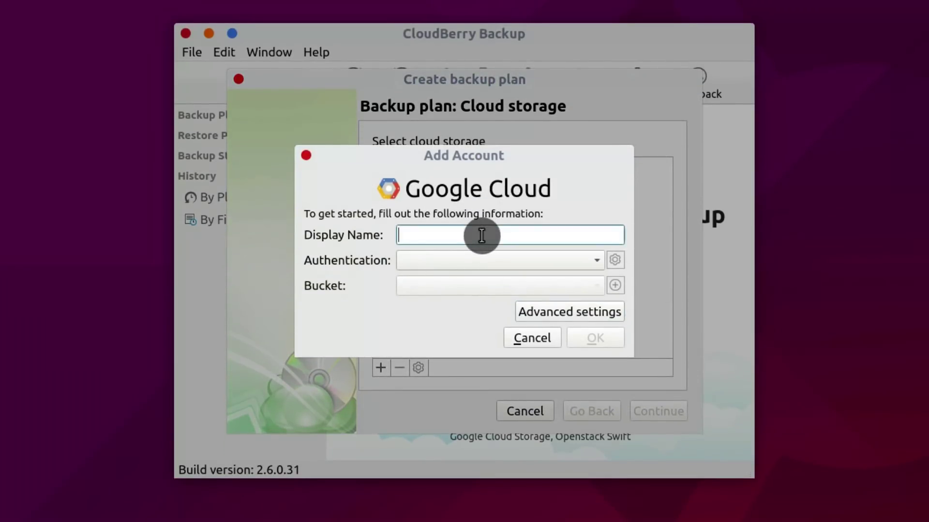
pyautogui.write('Go')
pyautogui.write('ogle Cloud Storage')
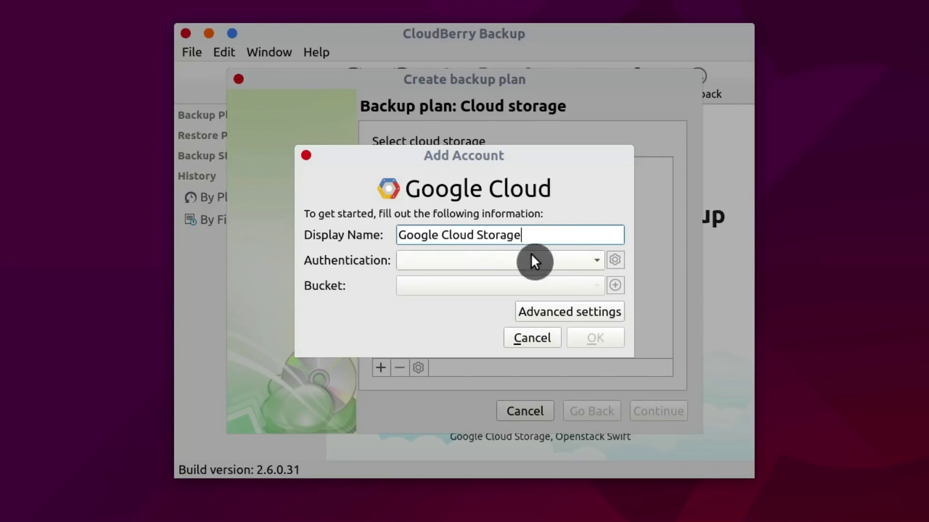
pyautogui.click(573, 261)
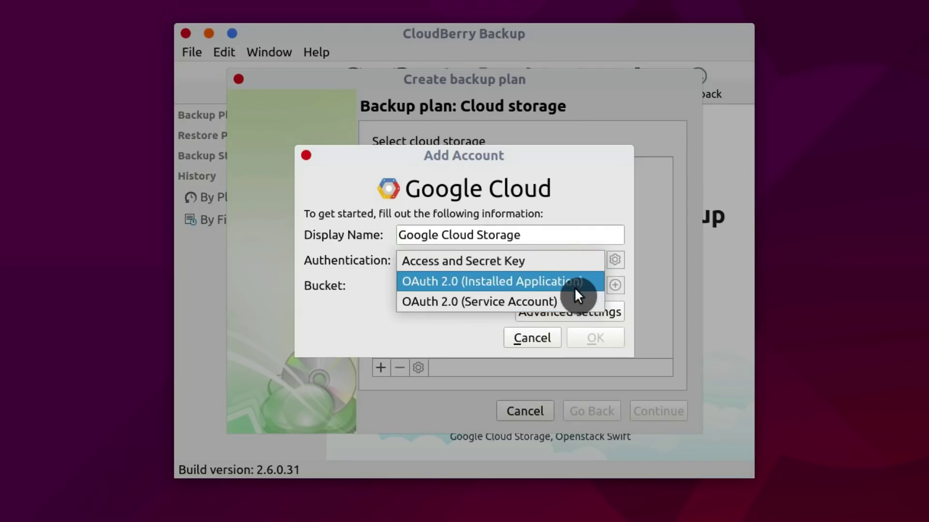
pyautogui.click(577, 262)
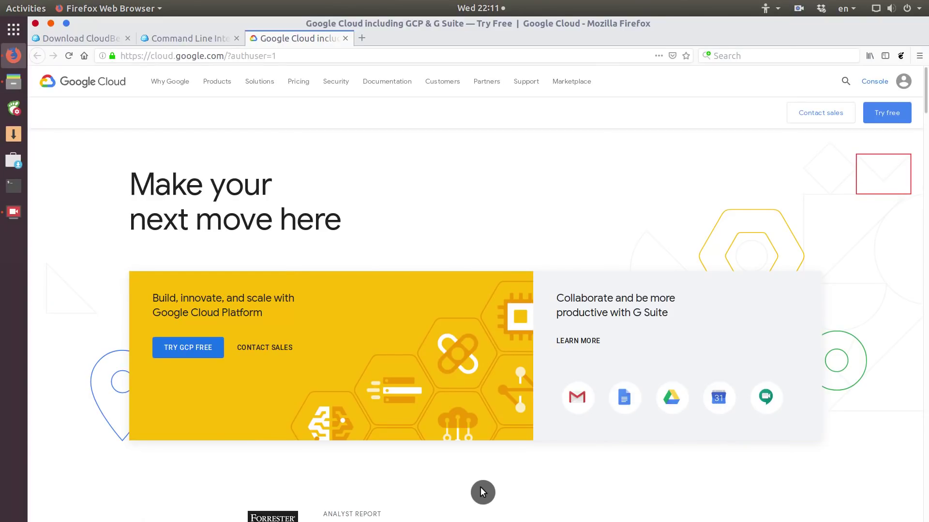
# Sign up for the Google Cloud Platform free trial, accepting terms and declining email updates
pyautogui.click(206, 351)
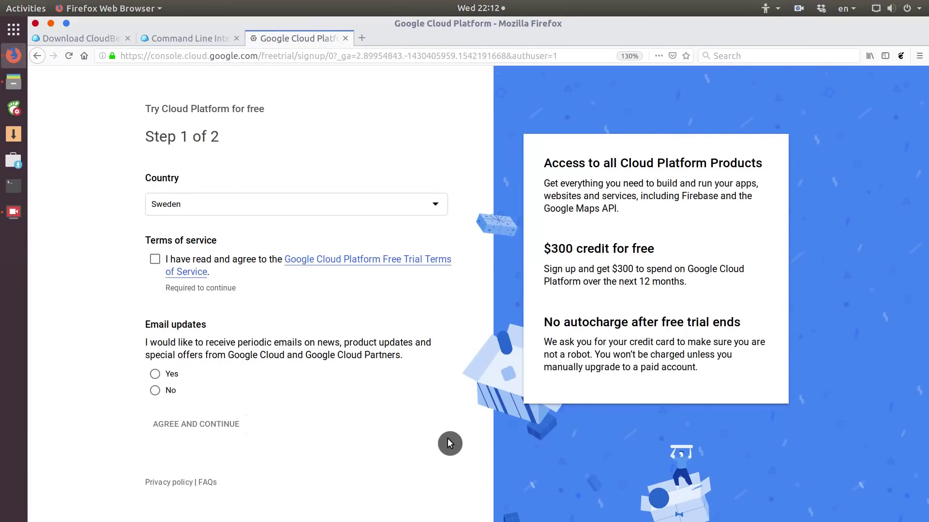
pyautogui.click(155, 260)
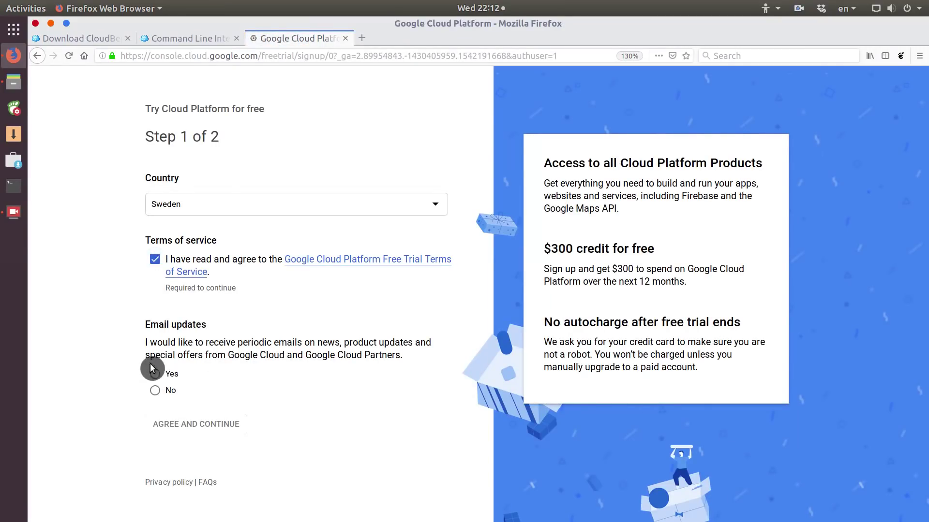
pyautogui.click(155, 393)
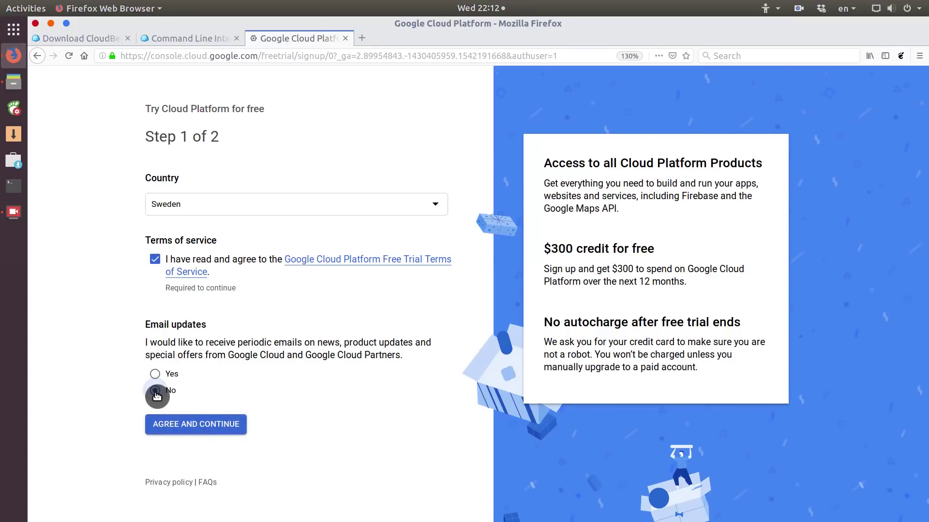
pyautogui.click(205, 426)
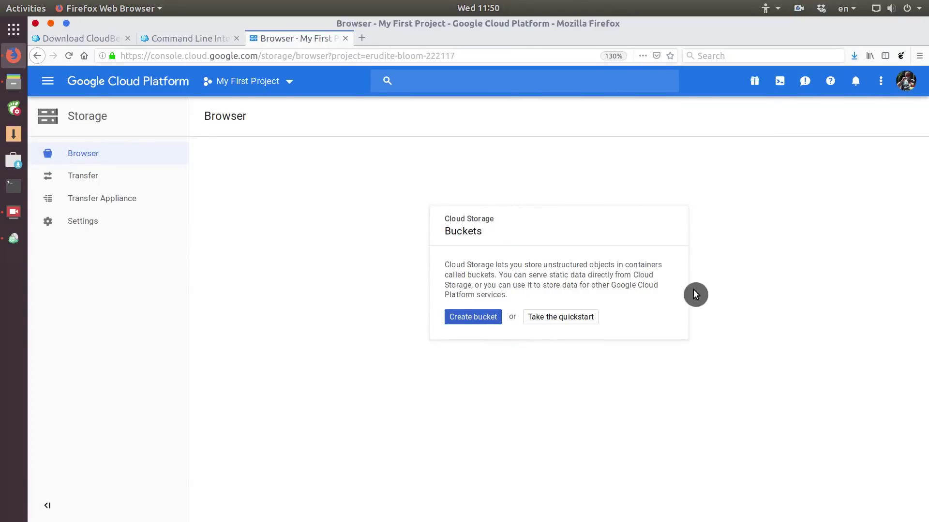
# Create a storage bucket named backup_documents located in the European Union
pyautogui.click(464, 319)
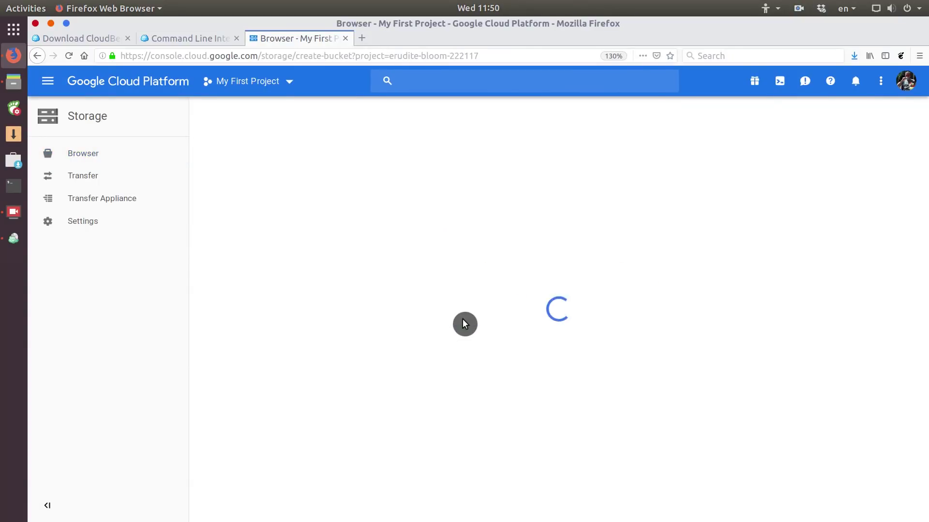
pyautogui.write('back')
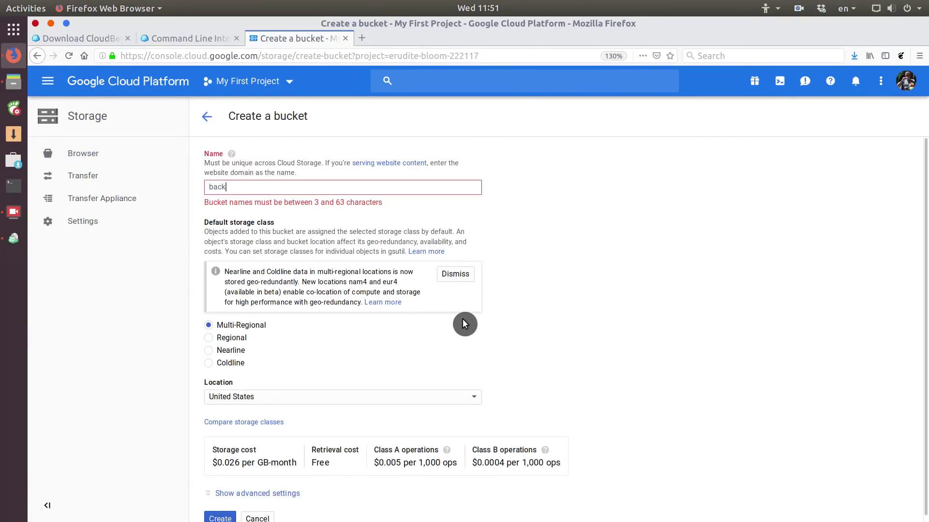
pyautogui.write('up_documents')
pyautogui.click(421, 386)
pyautogui.click(421, 410)
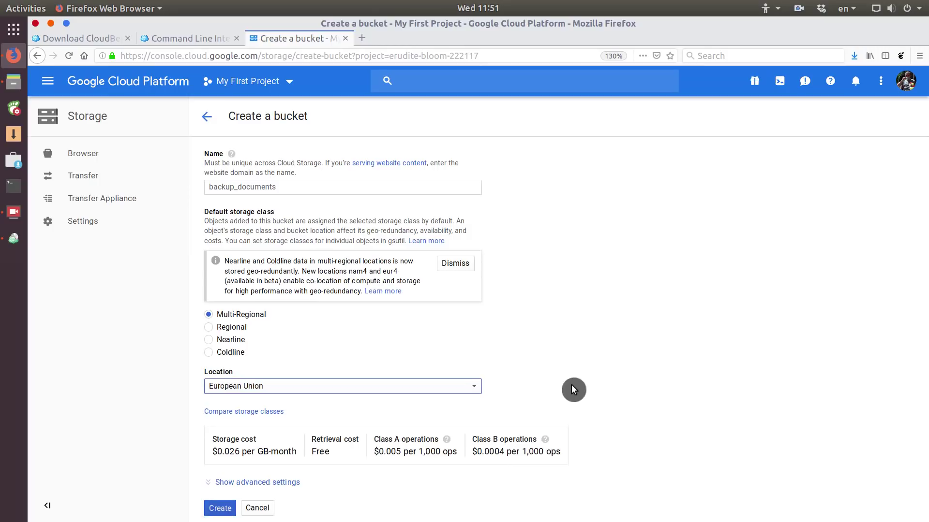
pyautogui.click(221, 508)
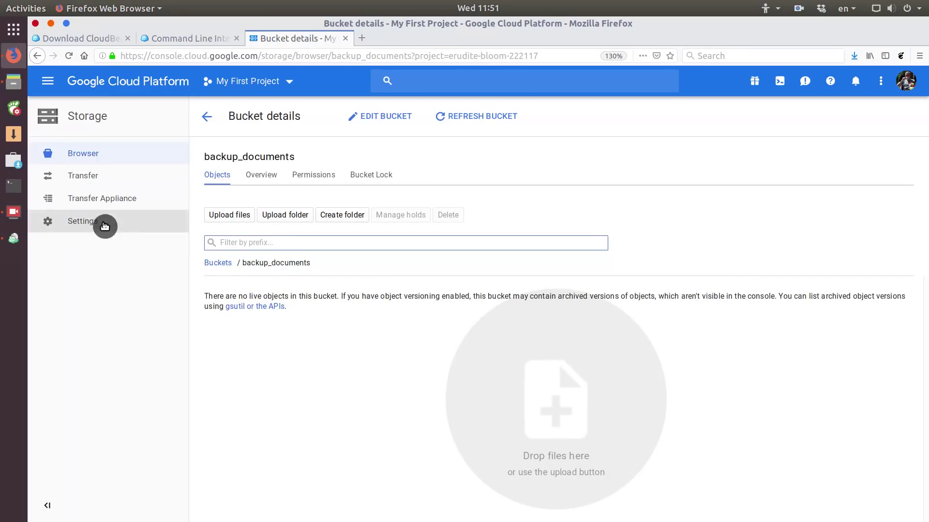
# Generate an interoperable storage access key, put it in the Access Key field, and select the secret
pyautogui.click(82, 222)
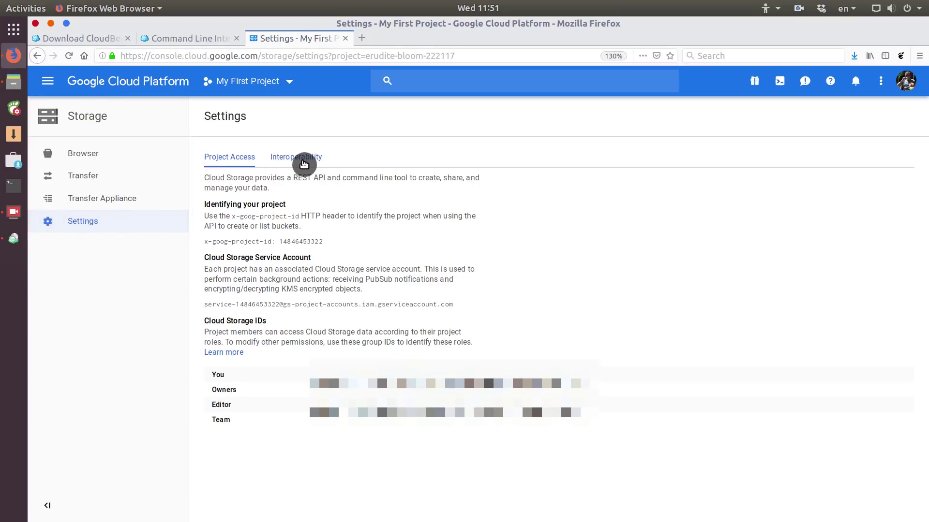
pyautogui.click(303, 164)
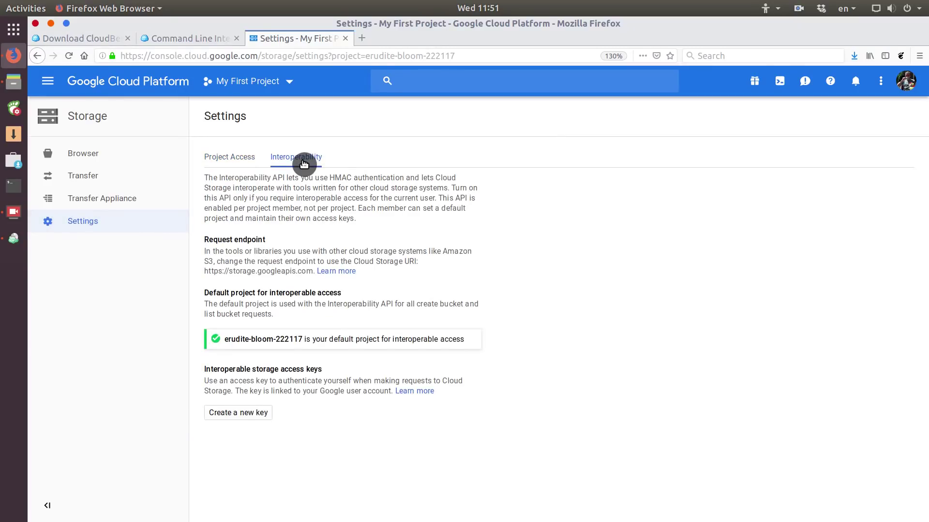
pyautogui.click(259, 415)
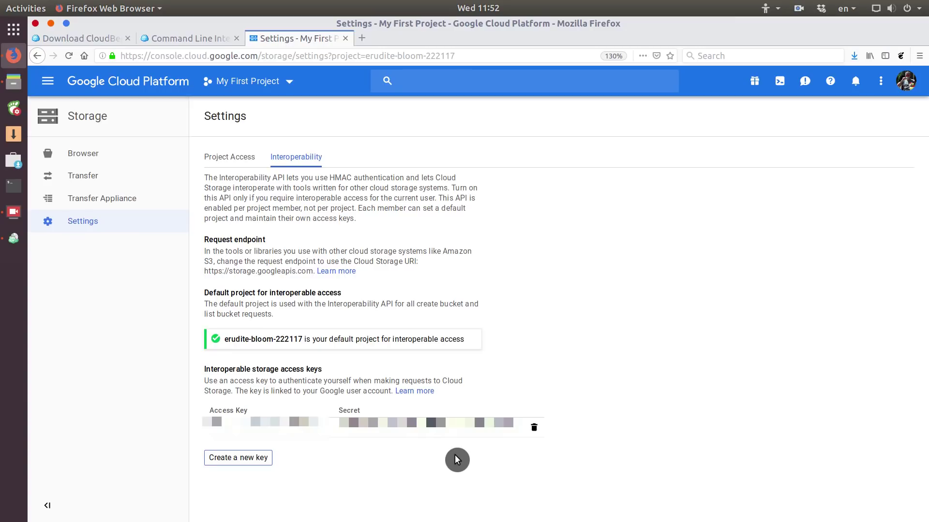
pyautogui.doubleClick(265, 423)
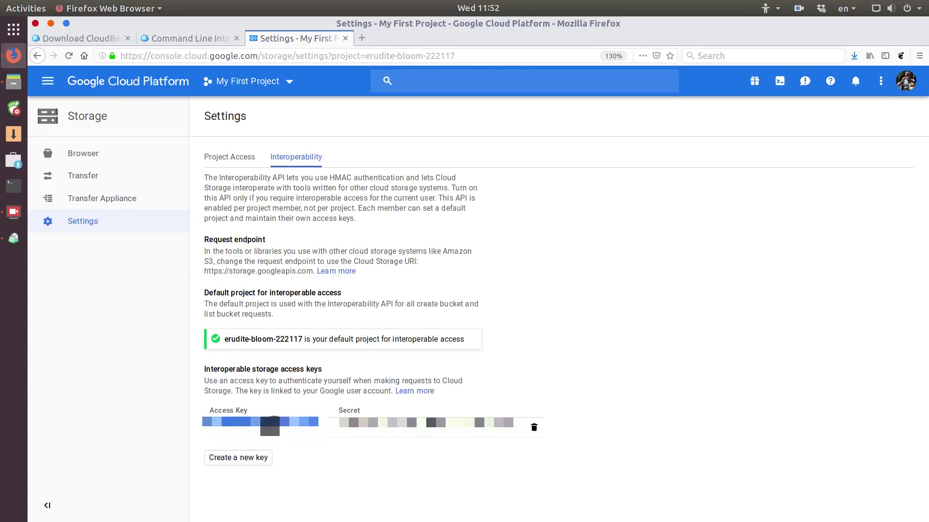
pyautogui.click(14, 238)
pyautogui.click(422, 434)
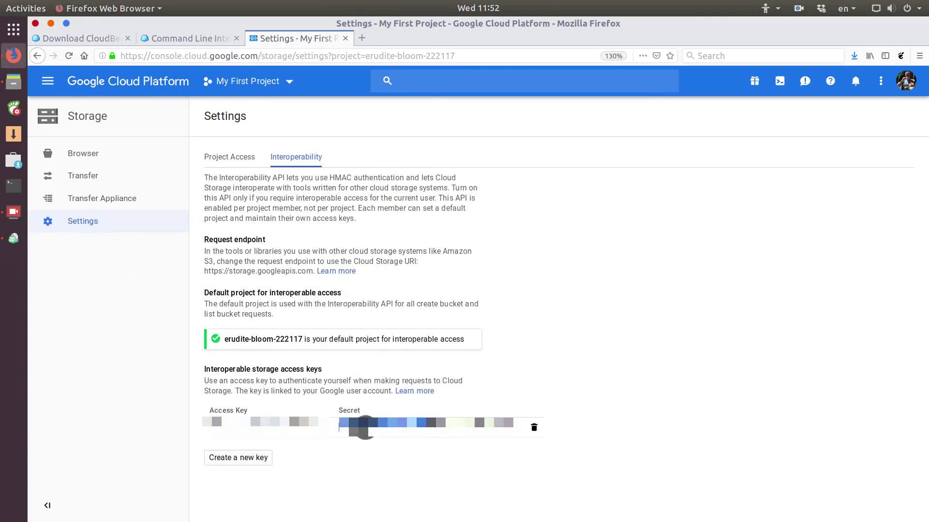
pyautogui.moveTo(339, 427); pyautogui.dragTo(518, 431)
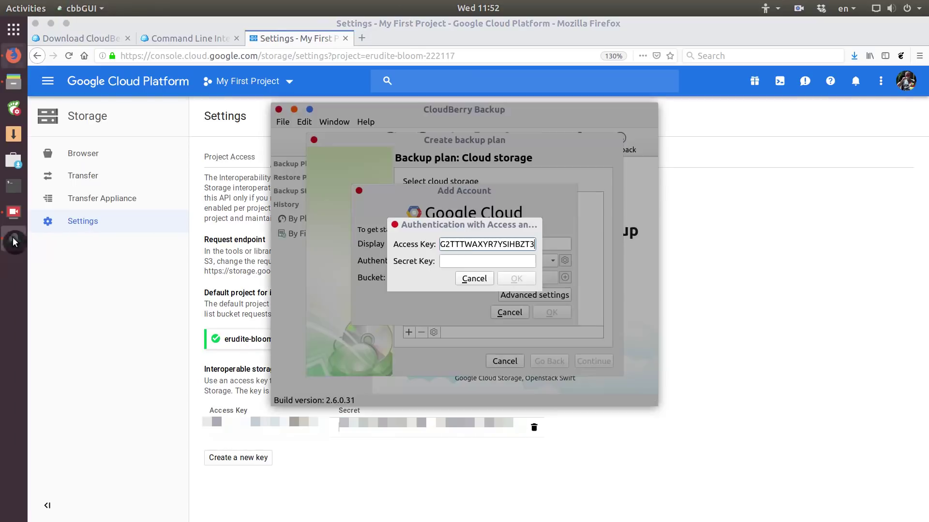
# Paste the secret key, confirm the keys, and add the account with bucket backup_documents
pyautogui.click(465, 262)
pyautogui.hotkey('ctrl', 'v')
pyautogui.click(516, 278)
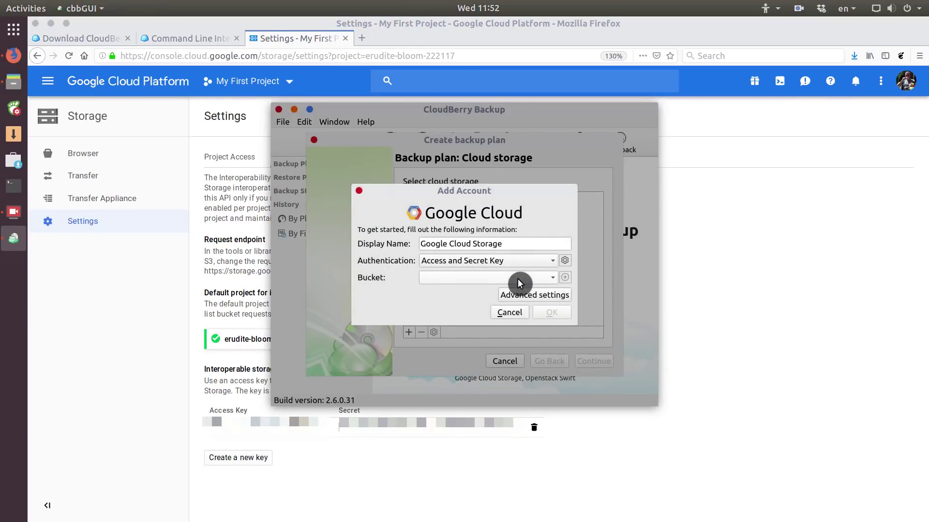
pyautogui.click(552, 279)
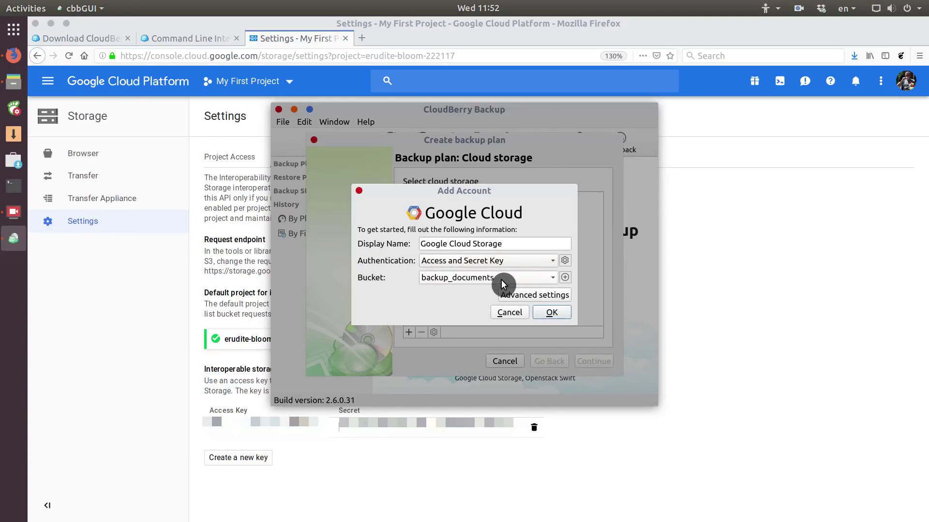
pyautogui.click(550, 313)
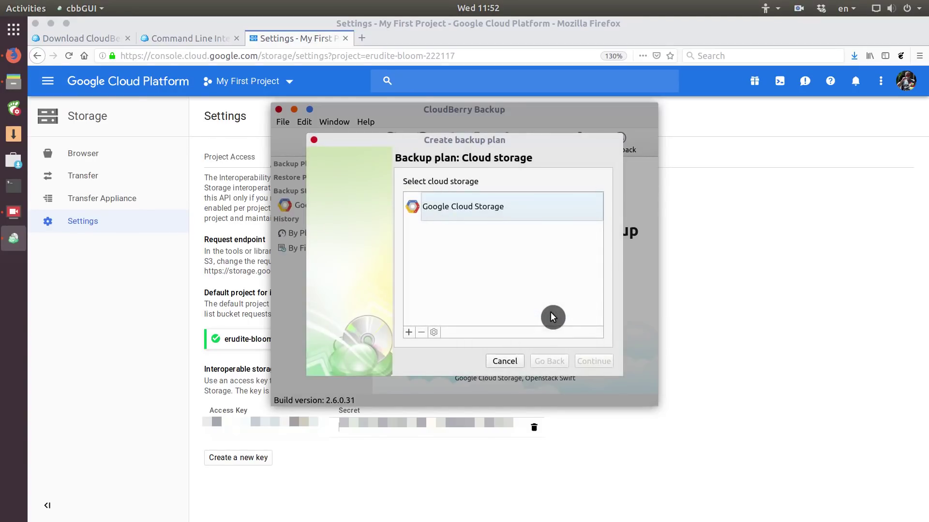
# Select the Google Cloud Storage account and continue to the plan name step
pyautogui.click(522, 217)
pyautogui.click(592, 361)
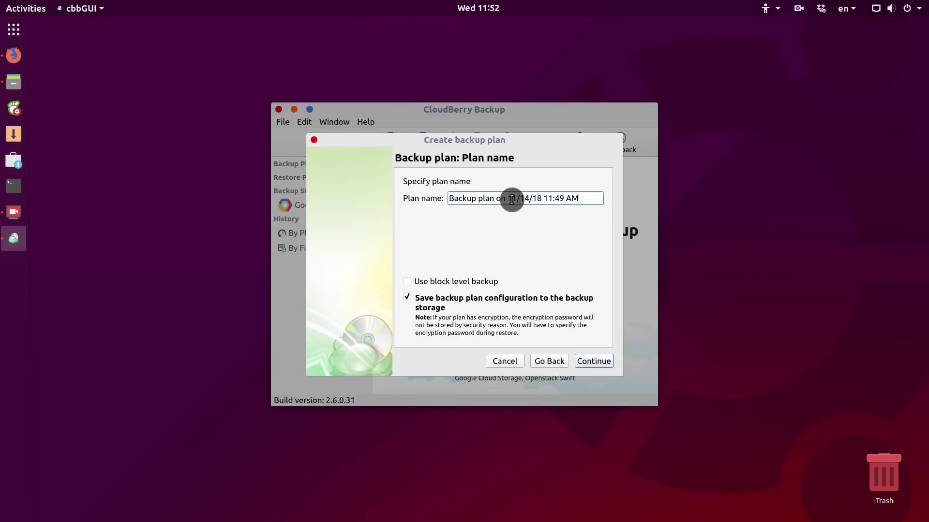
# Name the plan 'Google Backup plan' with block level backup on and continue to source selection
pyautogui.moveTo(496, 198); pyautogui.dragTo(584, 201)
pyautogui.press('BackSpace')
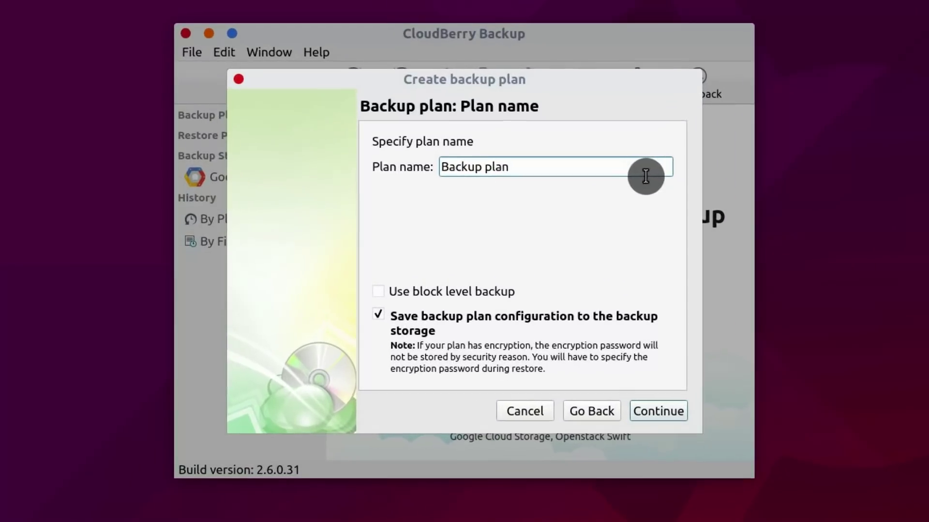
pyautogui.write('Google')
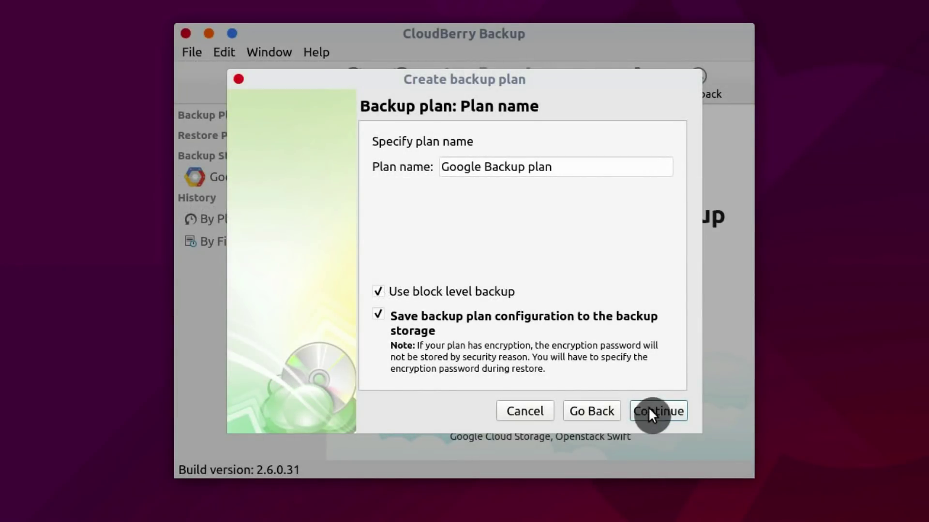
pyautogui.click(651, 412)
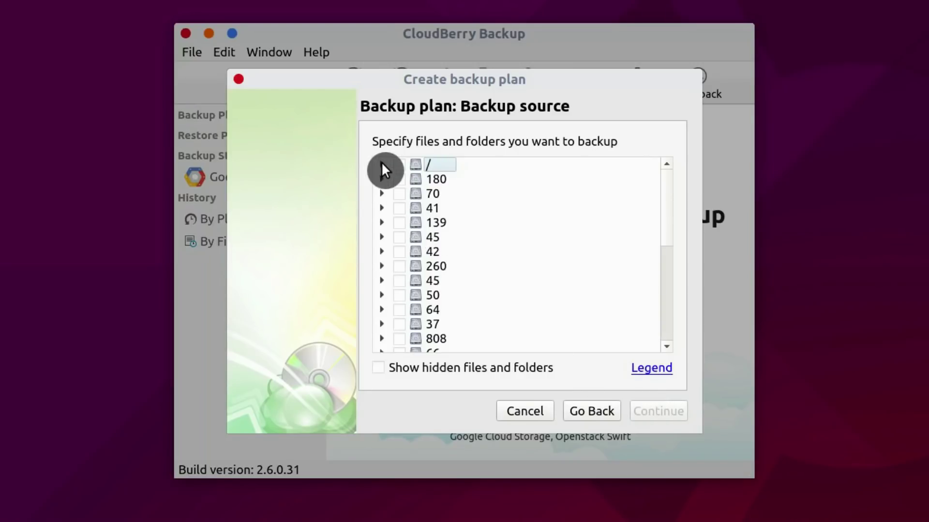
# Choose /home/alu/Documents as the backup source and continue to the filter step
pyautogui.click(399, 251)
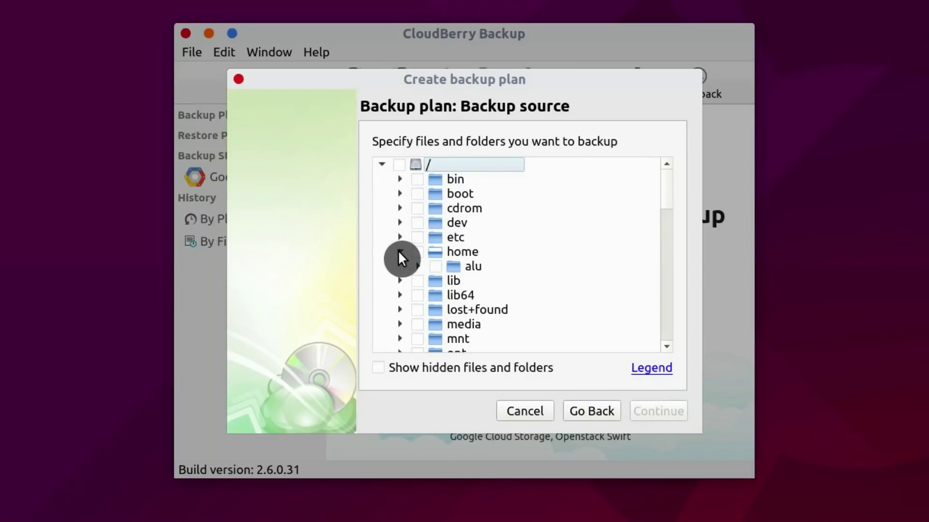
pyautogui.click(418, 267)
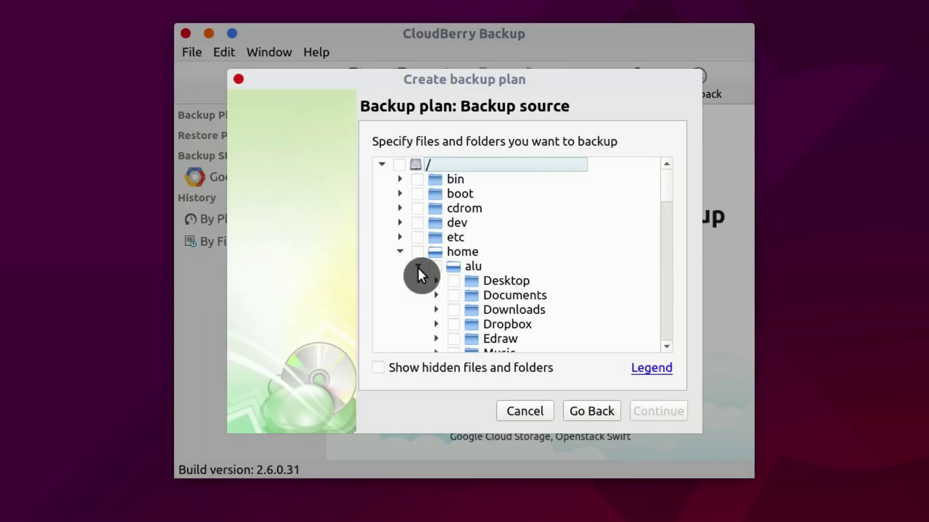
pyautogui.click(454, 295)
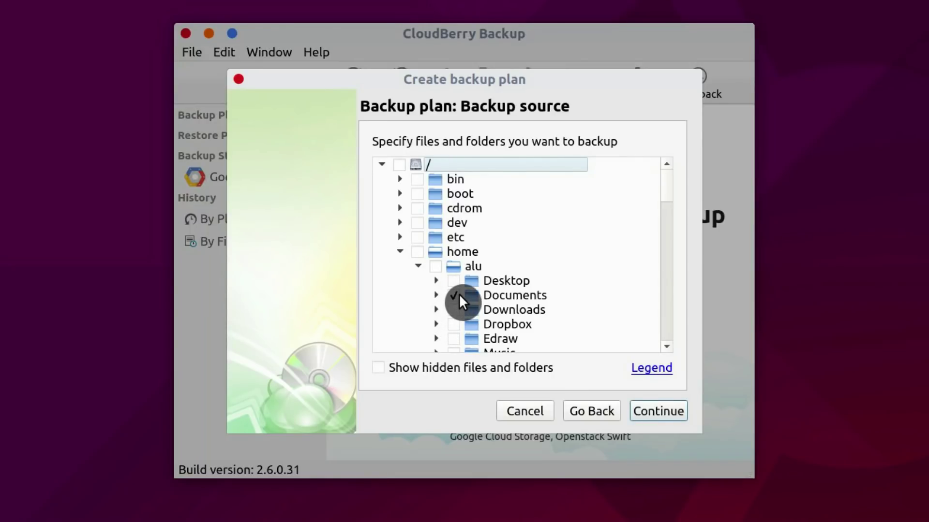
pyautogui.click(659, 411)
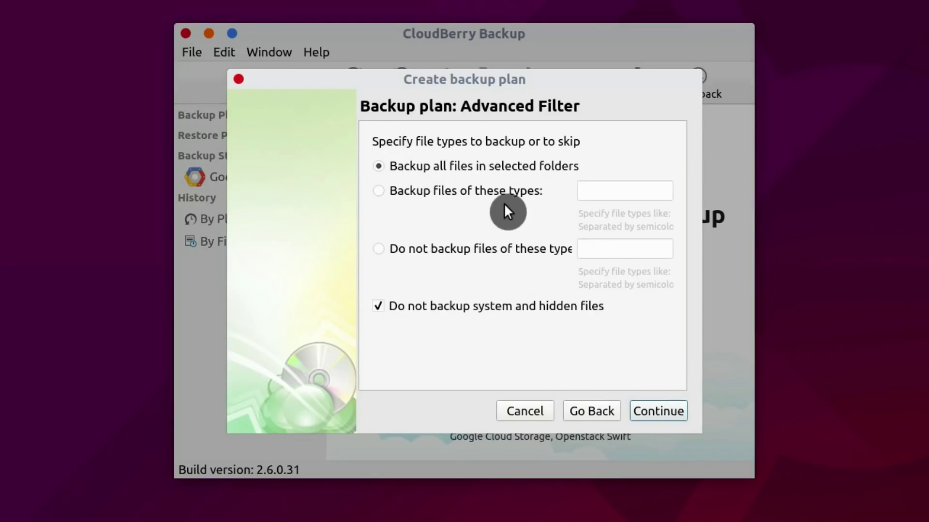
# Accept defaults on Advanced Filter and Compression and Encryption, reaching Retention Policy
pyautogui.click(669, 418)
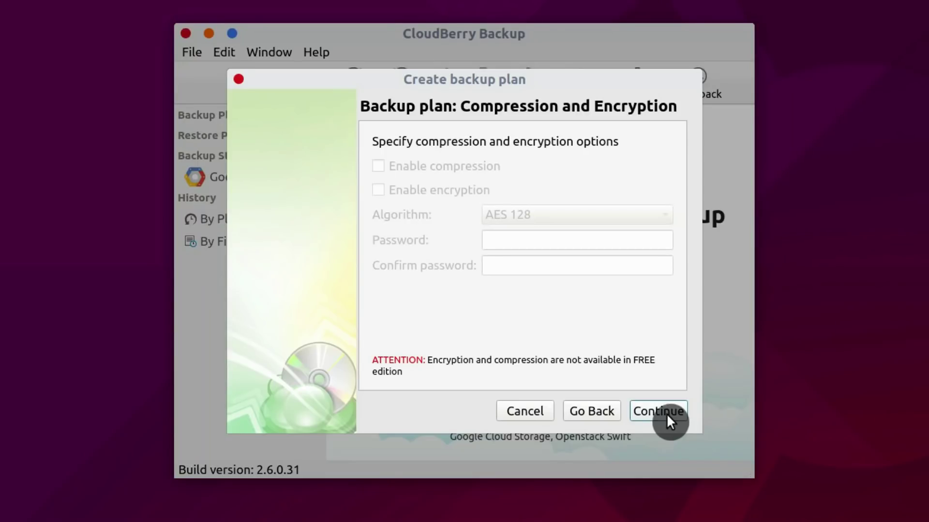
pyautogui.click(667, 411)
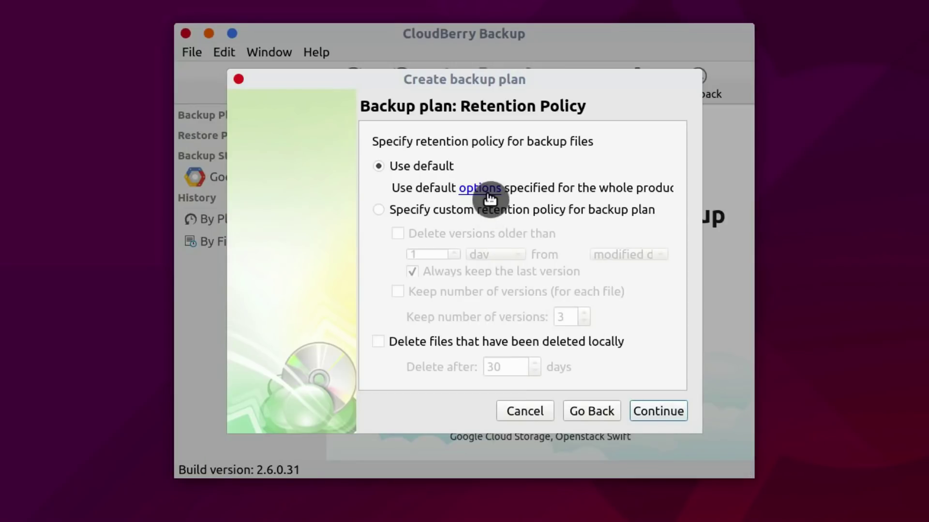
# Review the default retention options and close them
pyautogui.click(483, 187)
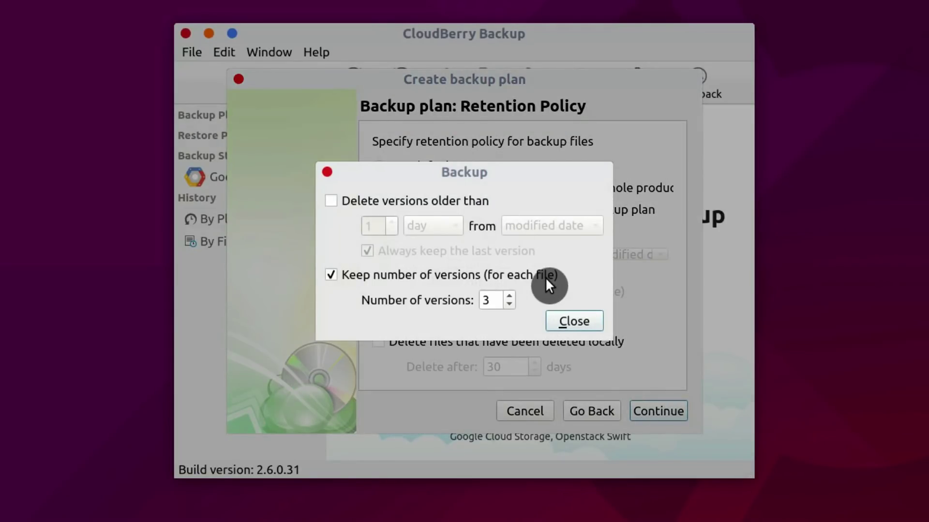
pyautogui.click(580, 322)
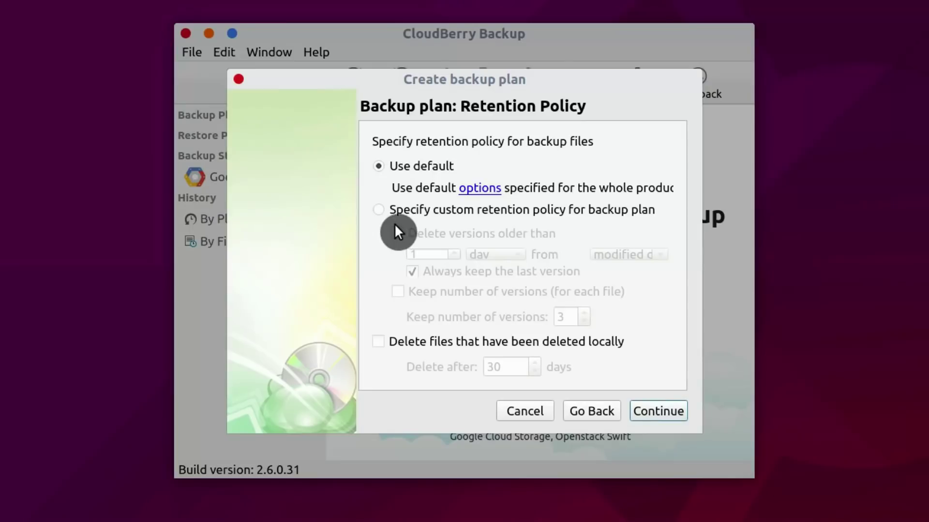
# Set a custom retention policy keeping 3 versions per file and removing locally deleted files, then continue
pyautogui.click(379, 210)
pyautogui.click(398, 292)
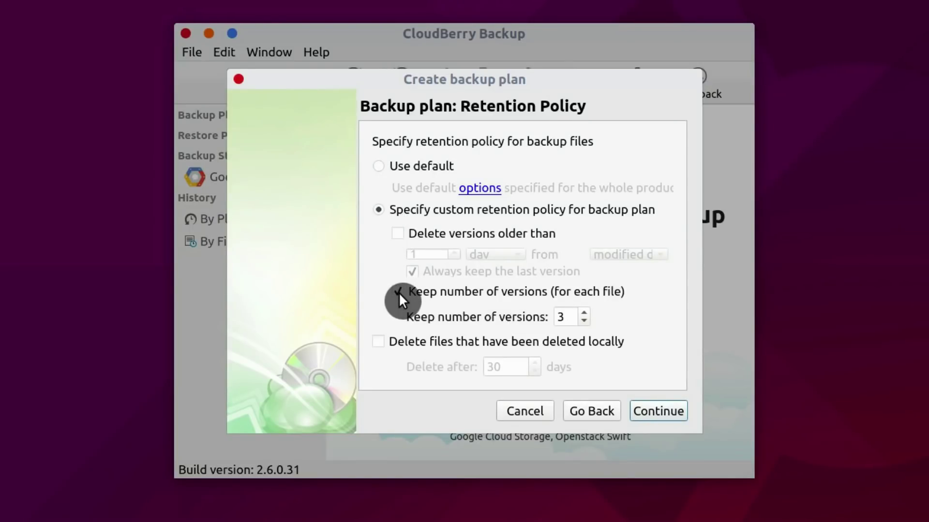
pyautogui.click(380, 341)
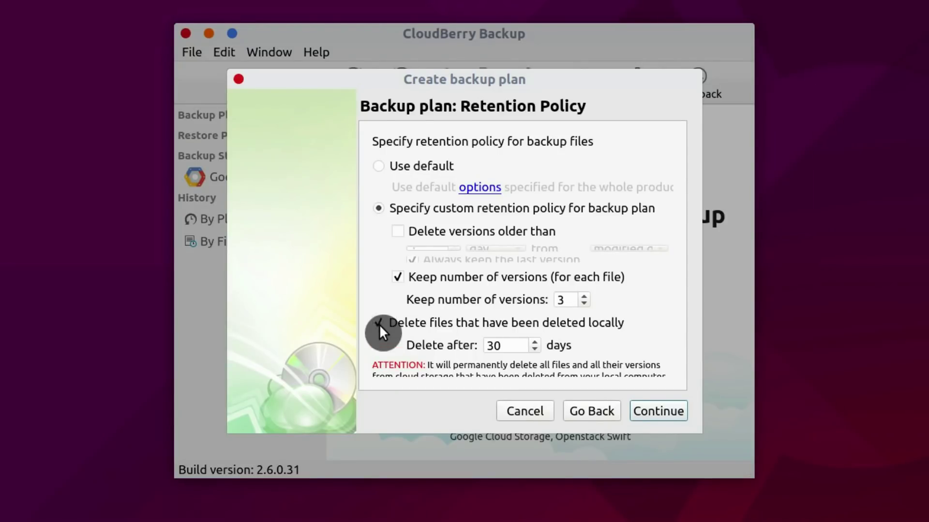
pyautogui.click(657, 414)
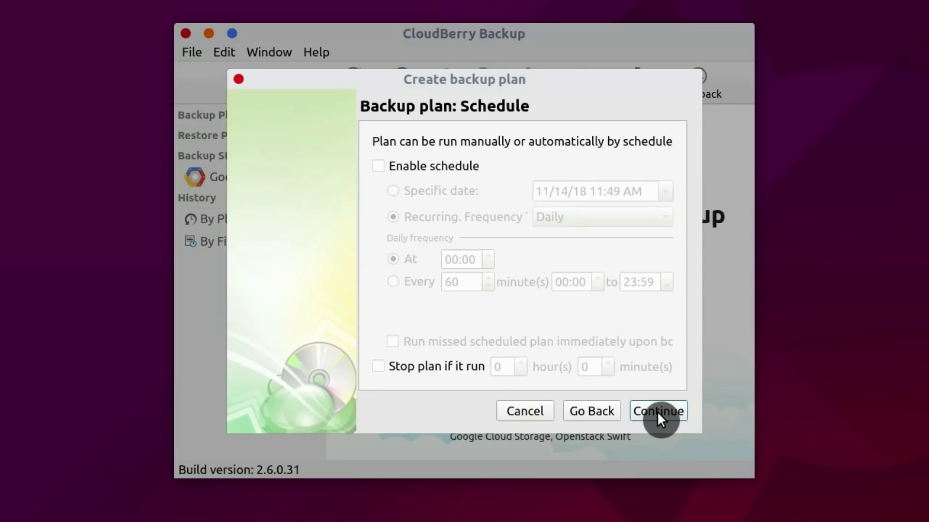
# Enable a recurring daily schedule at 00:00 that runs missed plans, and continue to the full backup schedule
pyautogui.click(384, 168)
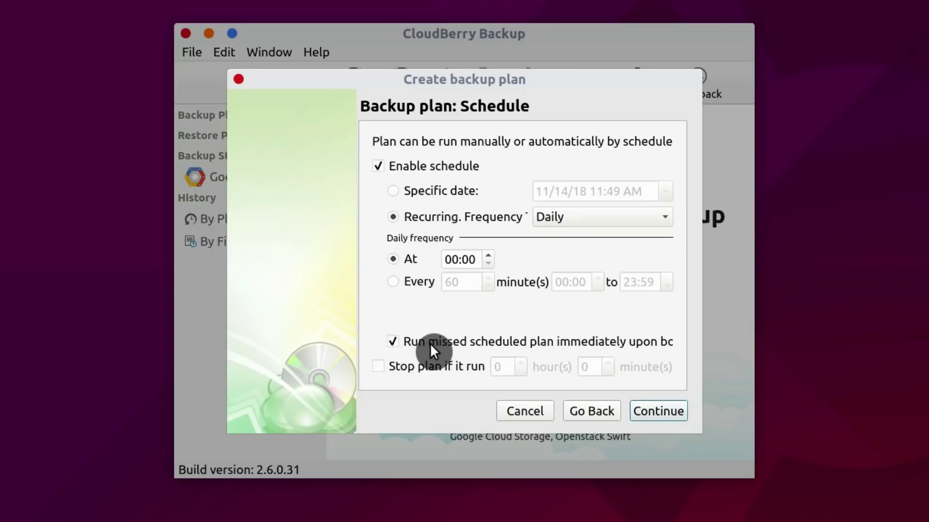
pyautogui.click(656, 411)
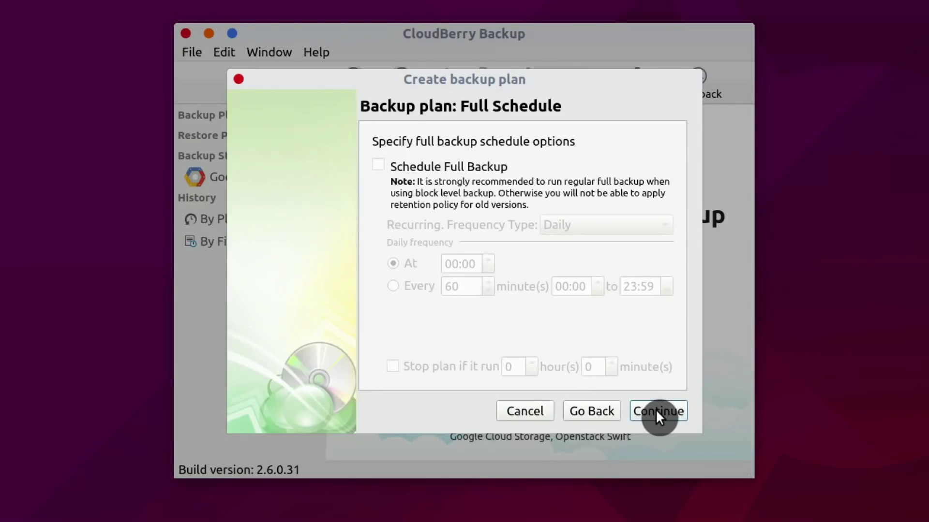
# Schedule full backups with a Monthly recurring frequency and continue to notifications
pyautogui.click(382, 166)
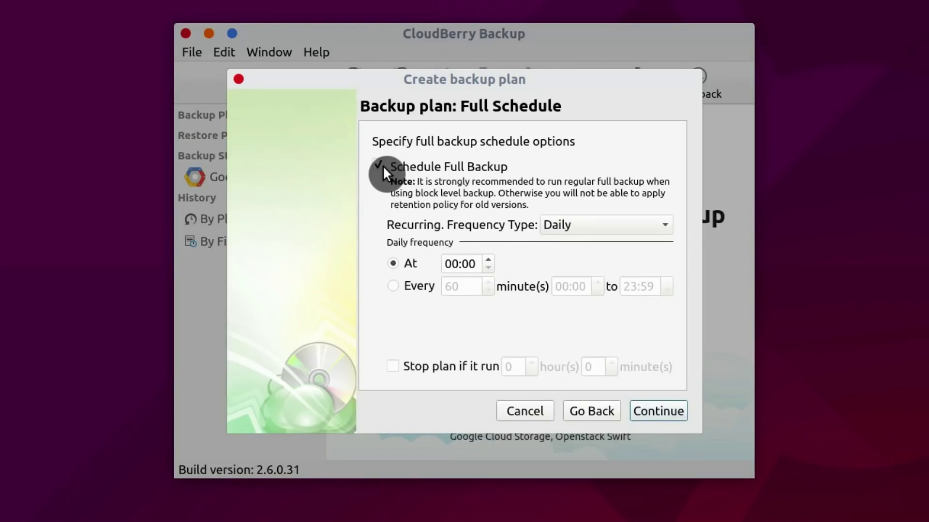
pyautogui.click(626, 226)
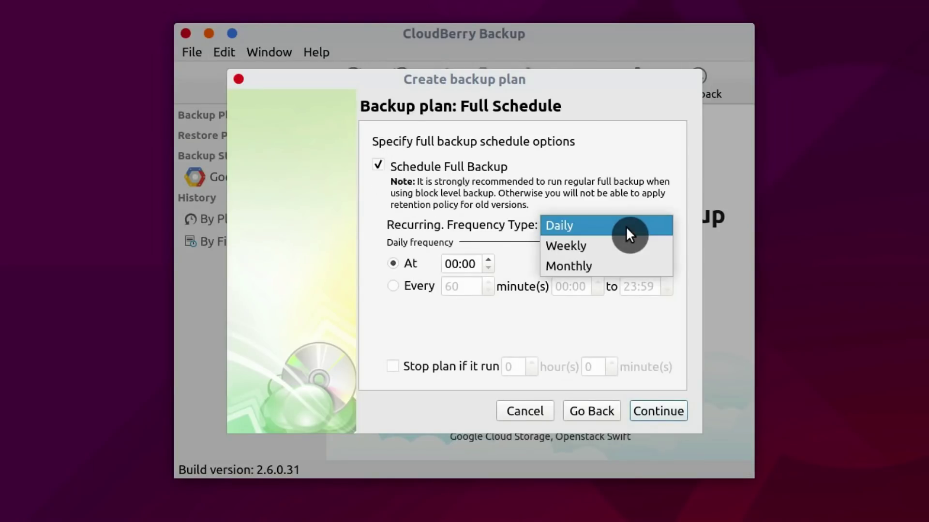
pyautogui.click(625, 264)
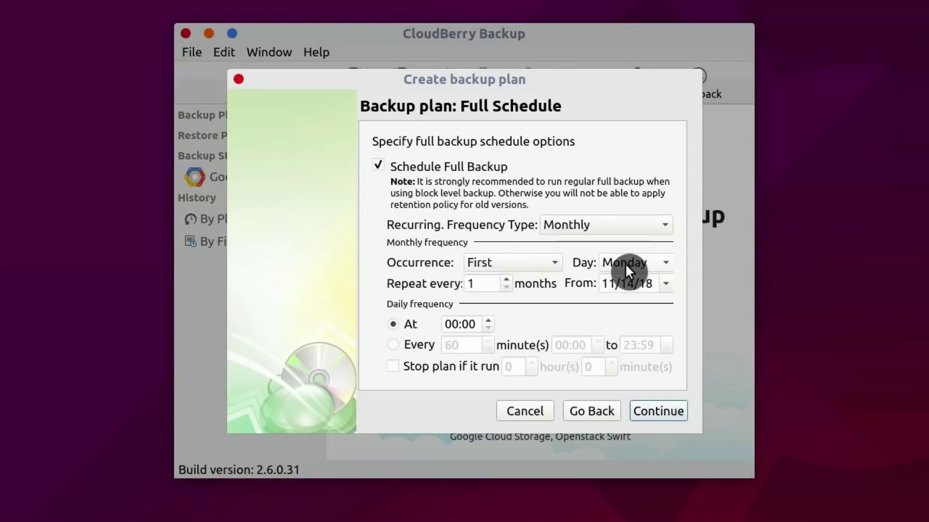
pyautogui.click(666, 409)
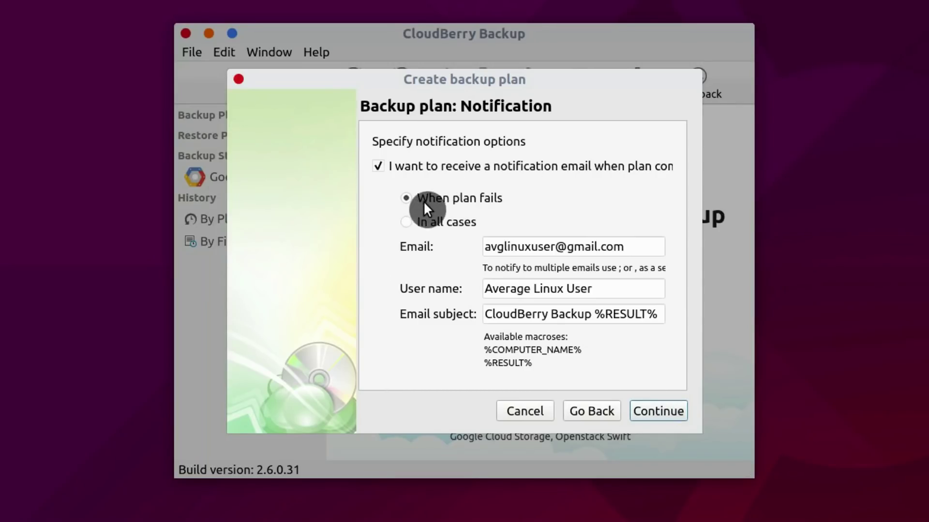
# Reach the plan summary and finish the Google Backup plan with Run plan now checked
pyautogui.click(657, 415)
pyautogui.moveTo(666, 216); pyautogui.dragTo(674, 320)
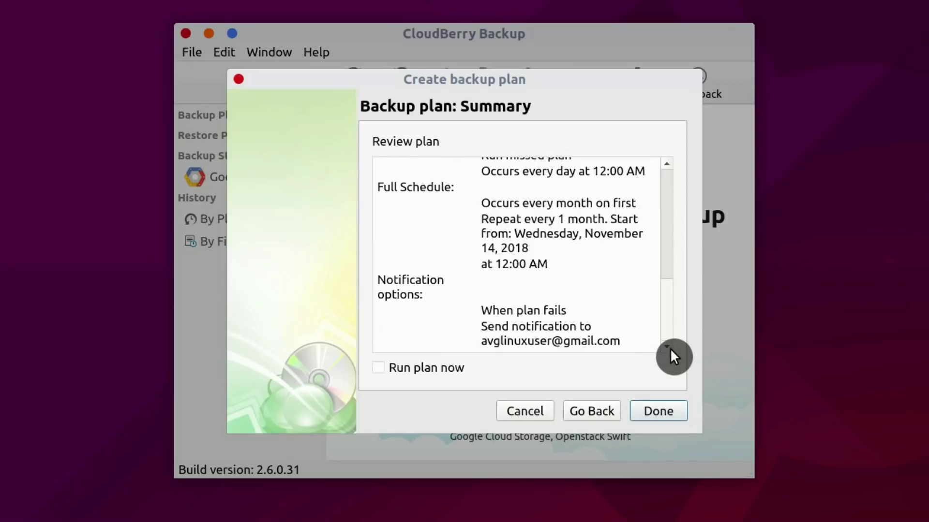
pyautogui.moveTo(673, 321); pyautogui.dragTo(666, 206)
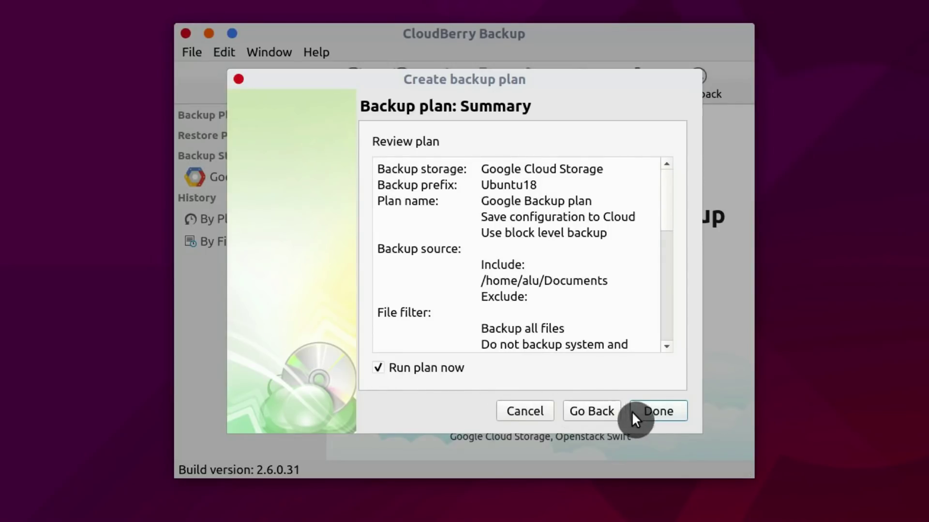
pyautogui.click(656, 412)
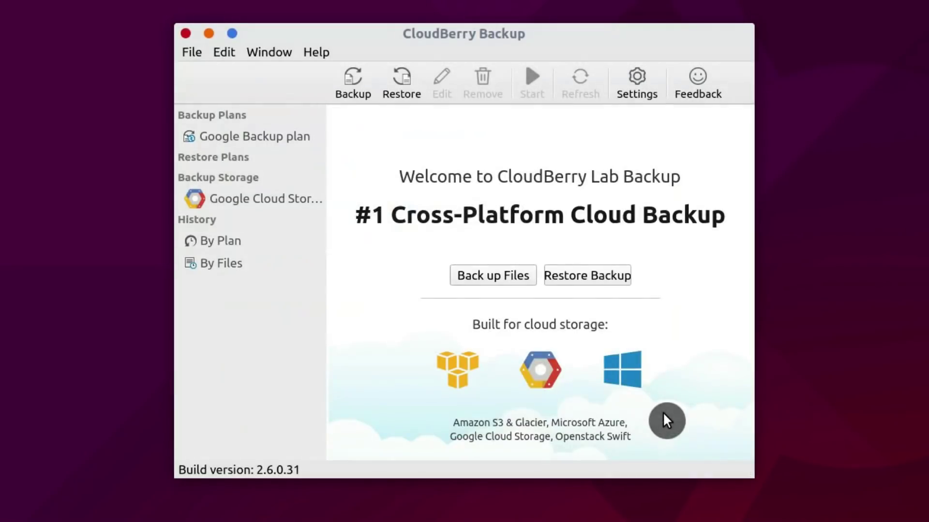
# View the Google Backup plan's successful last run, then bring Firefox to the front
pyautogui.click(270, 140)
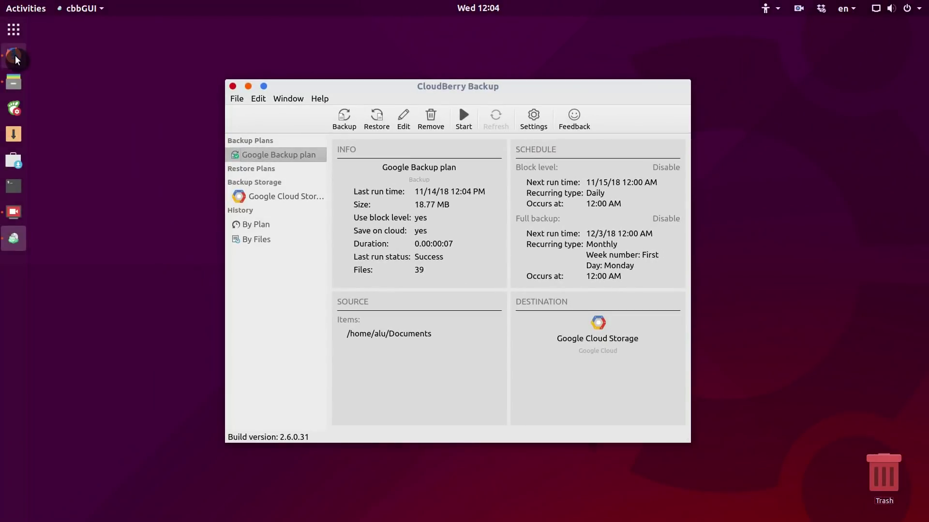
pyautogui.click(14, 56)
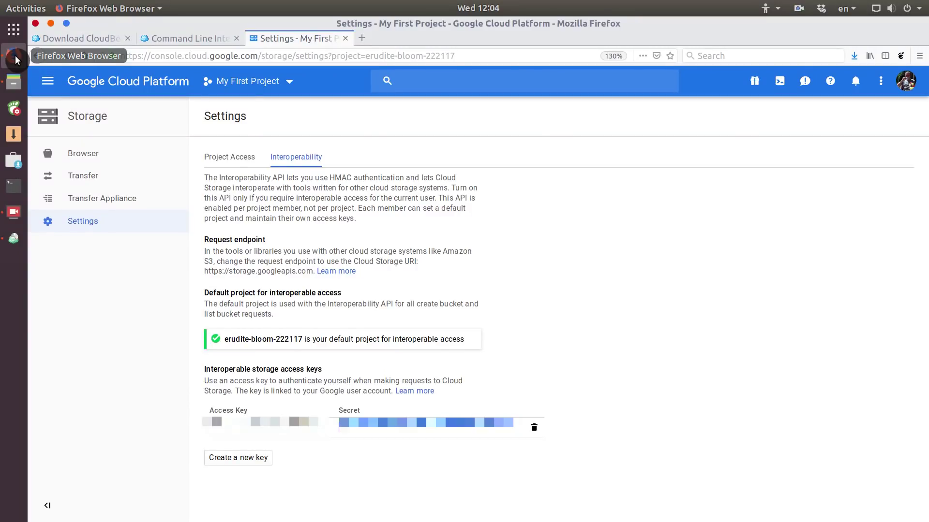
# Browse the backup_documents bucket to CBB_Ubuntu18/home/alu/Documents, then minimize Firefox
pyautogui.click(105, 156)
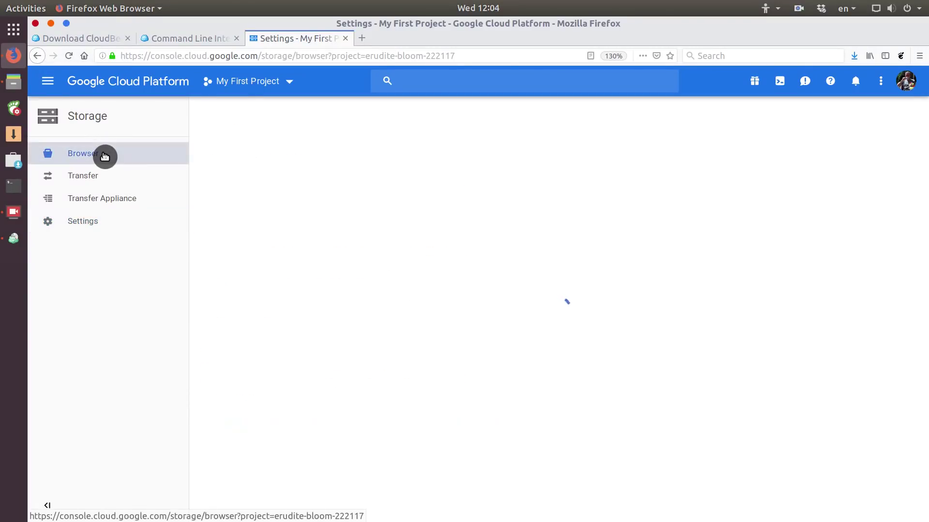
pyautogui.click(280, 239)
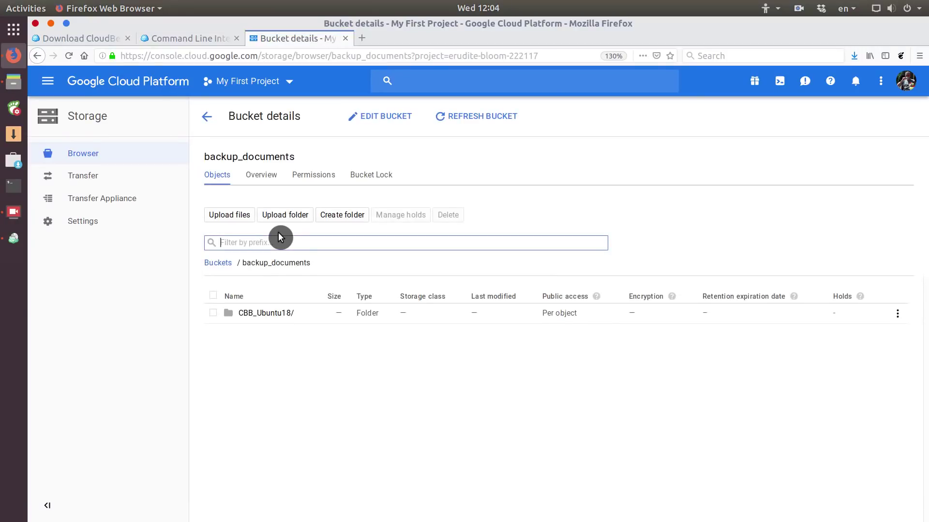
pyautogui.click(278, 316)
pyautogui.click(253, 332)
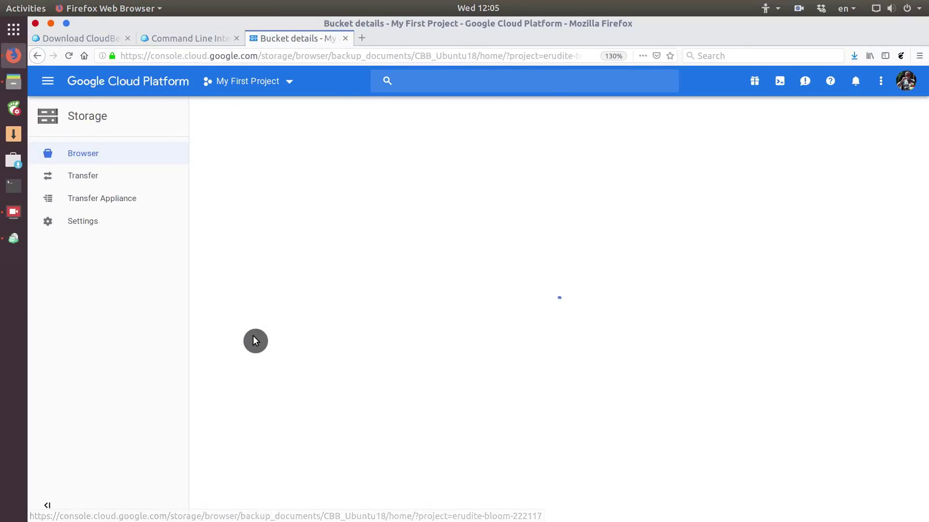
pyautogui.click(251, 316)
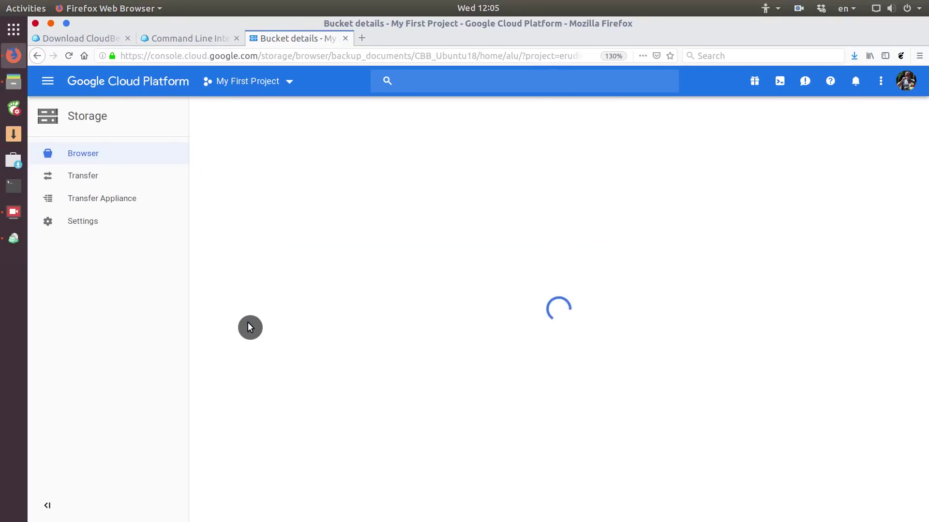
pyautogui.click(253, 315)
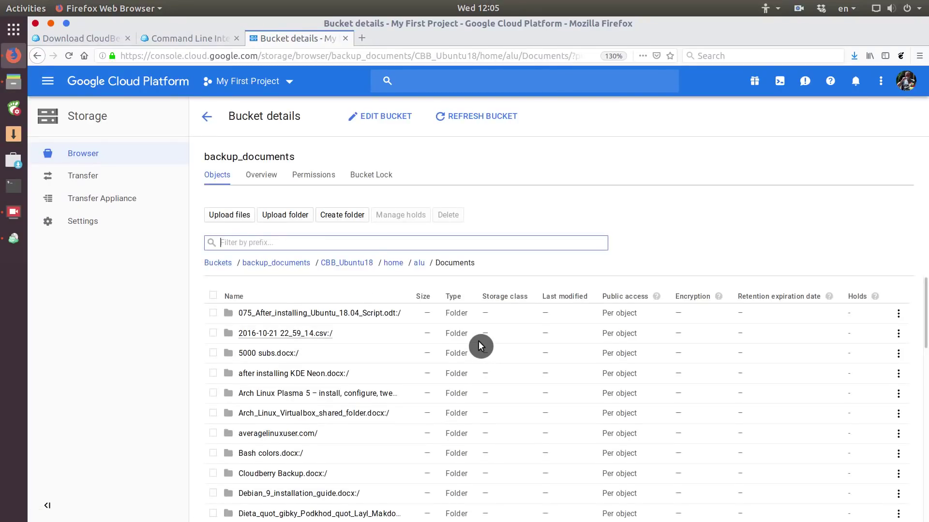
pyautogui.scroll(-2, 479, 345)
pyautogui.scroll(-2, 479, 345)
pyautogui.scroll(-2, 480, 345)
pyautogui.scroll(-2, 479, 345)
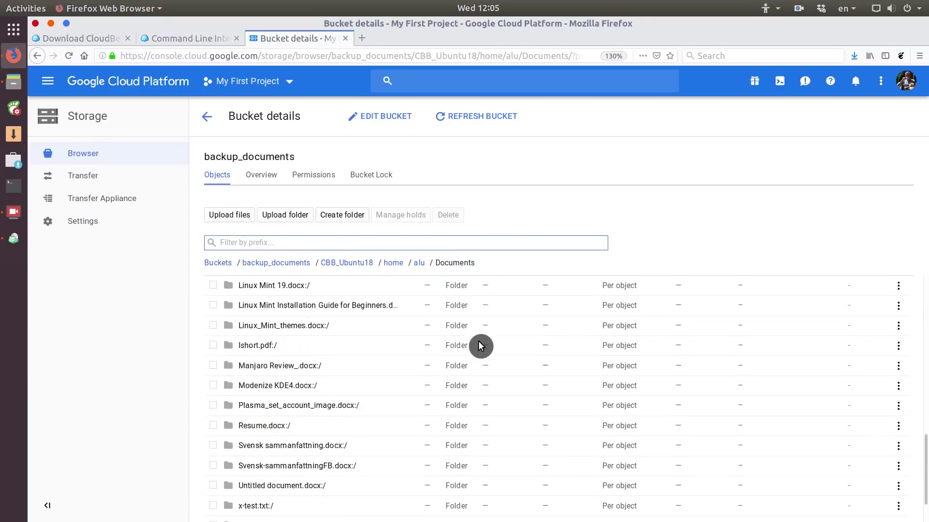
pyautogui.scroll(-1, 479, 345)
pyautogui.scroll(5, 478, 345)
pyautogui.scroll(3, 478, 345)
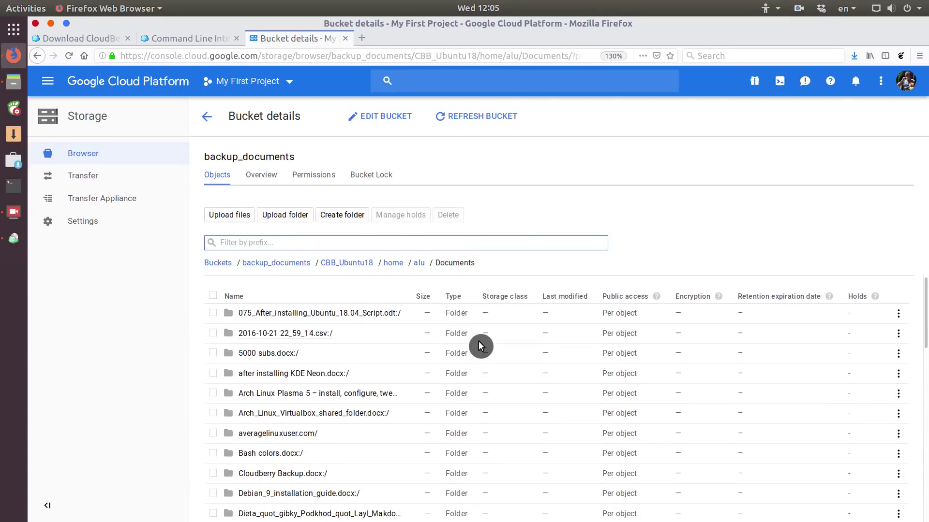
pyautogui.click(50, 24)
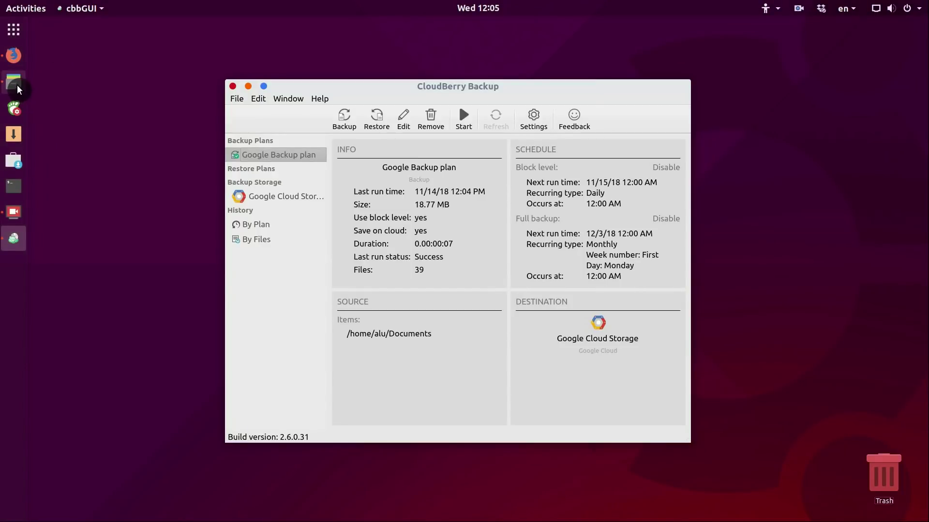
# Move x-test.txt from Documents to the trash in Files and close the window
pyautogui.click(14, 83)
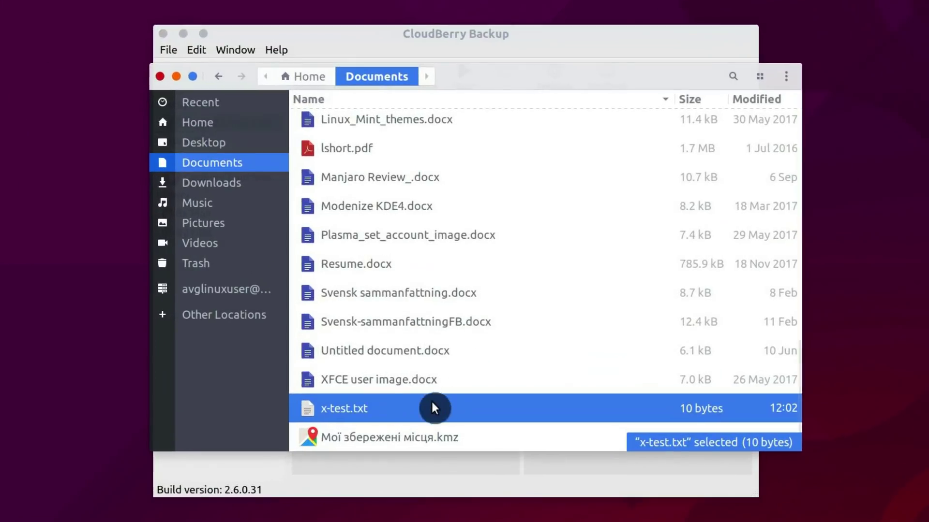
pyautogui.rightClick(400, 412)
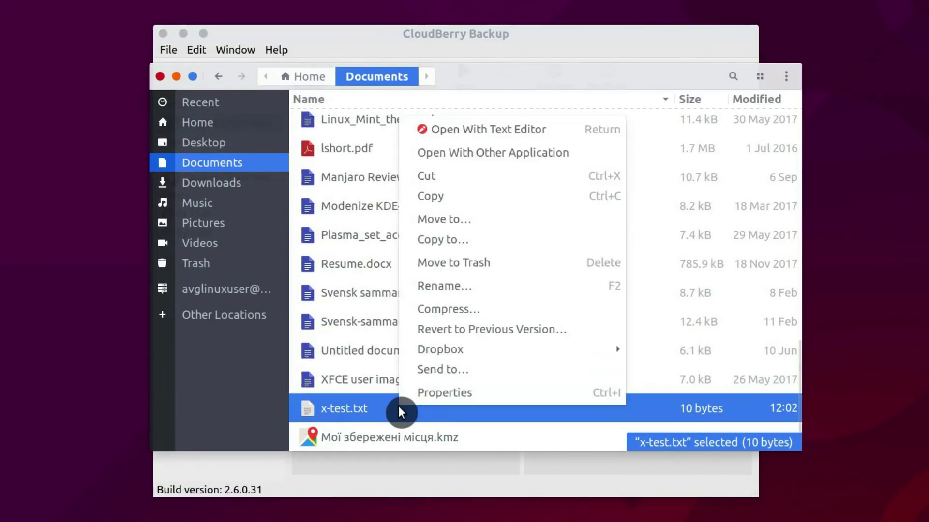
pyautogui.click(451, 266)
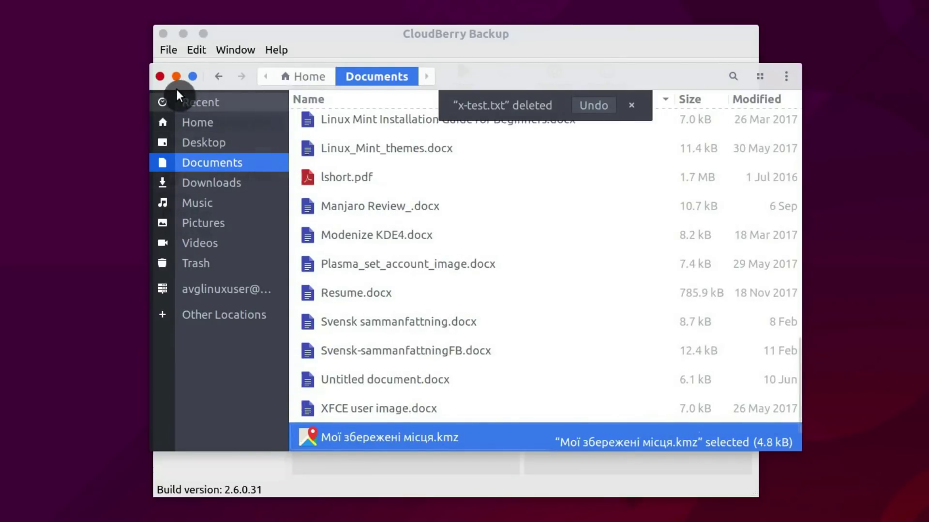
pyautogui.click(175, 78)
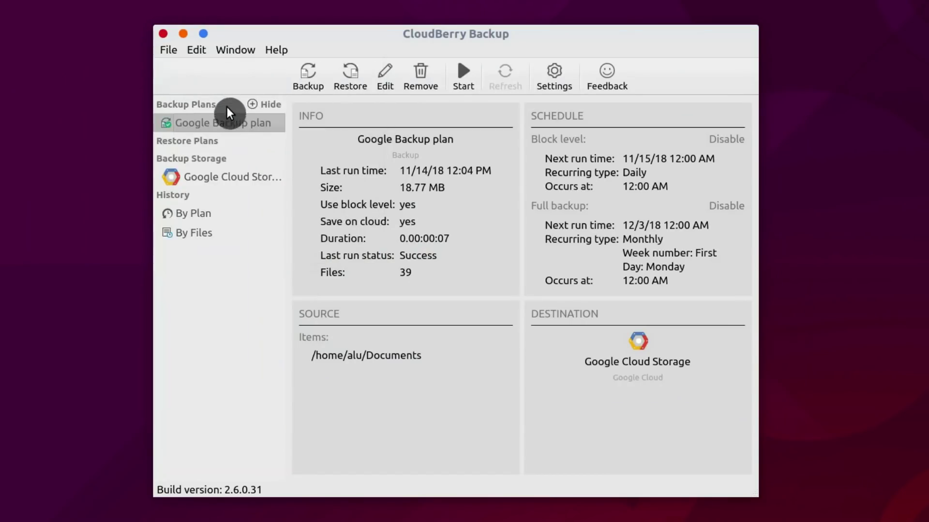
# Start a restore from the Google Backup plan set to run once
pyautogui.rightClick(231, 122)
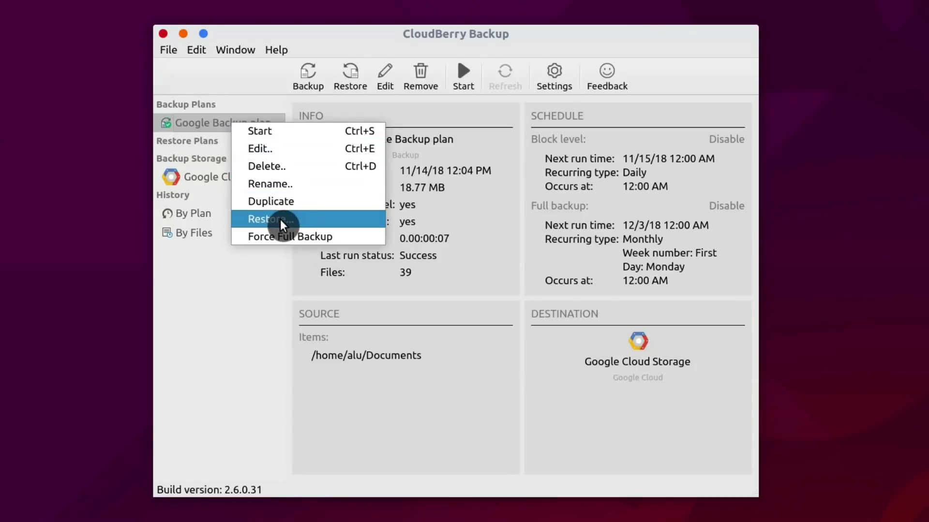
pyautogui.click(315, 220)
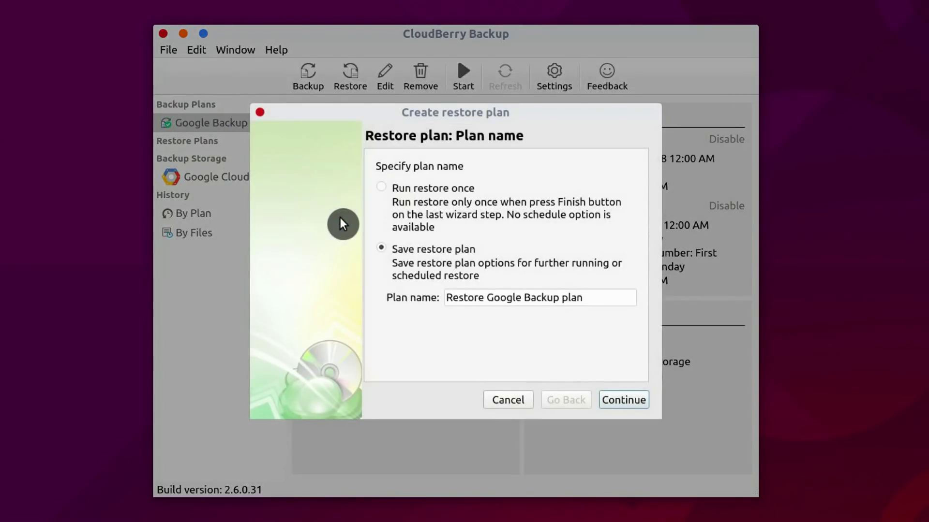
pyautogui.click(383, 188)
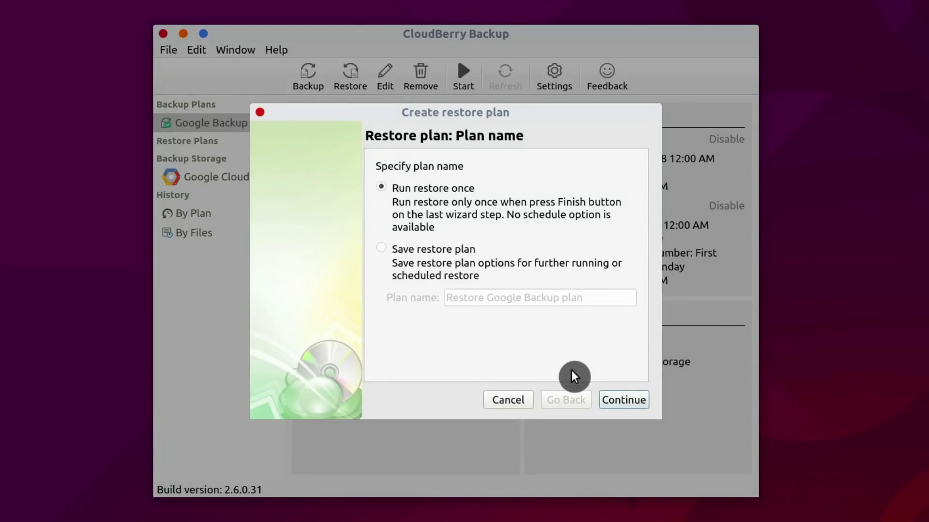
pyautogui.click(619, 398)
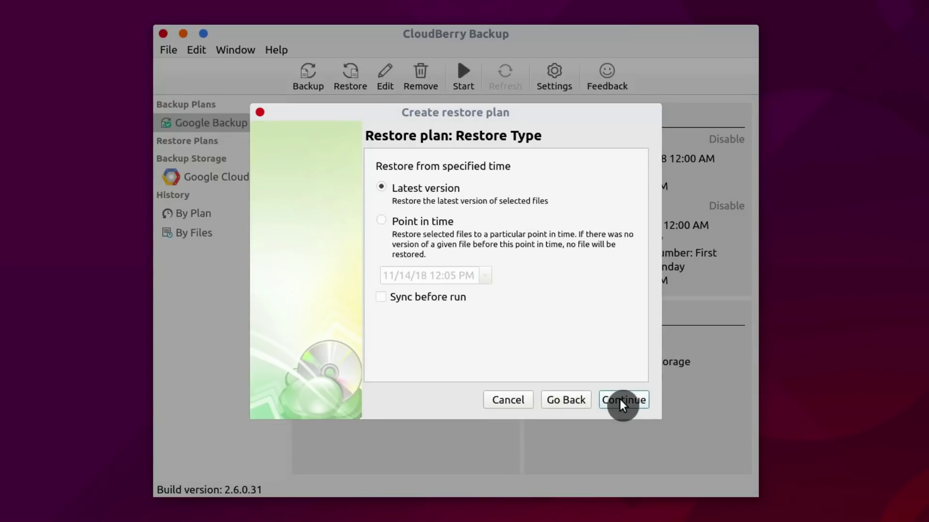
# Choose to restore the latest version of files
pyautogui.click(384, 221)
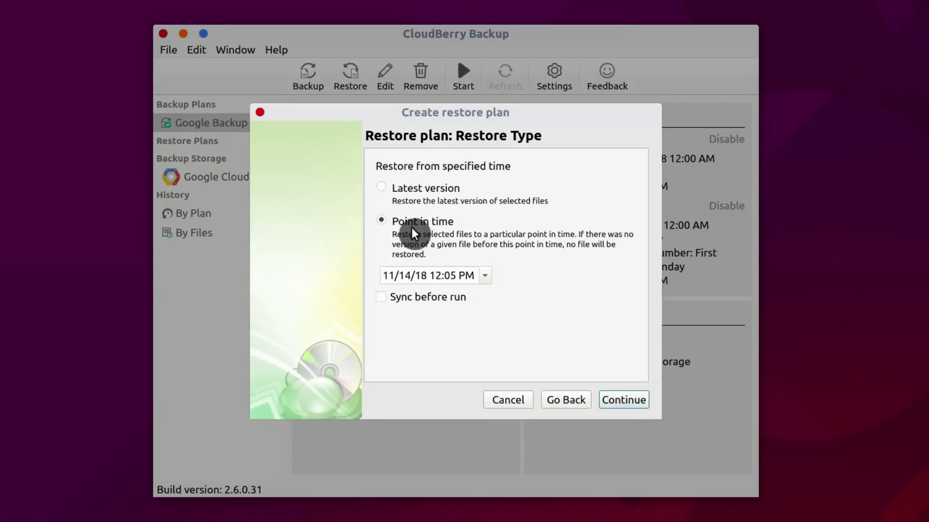
pyautogui.click(384, 188)
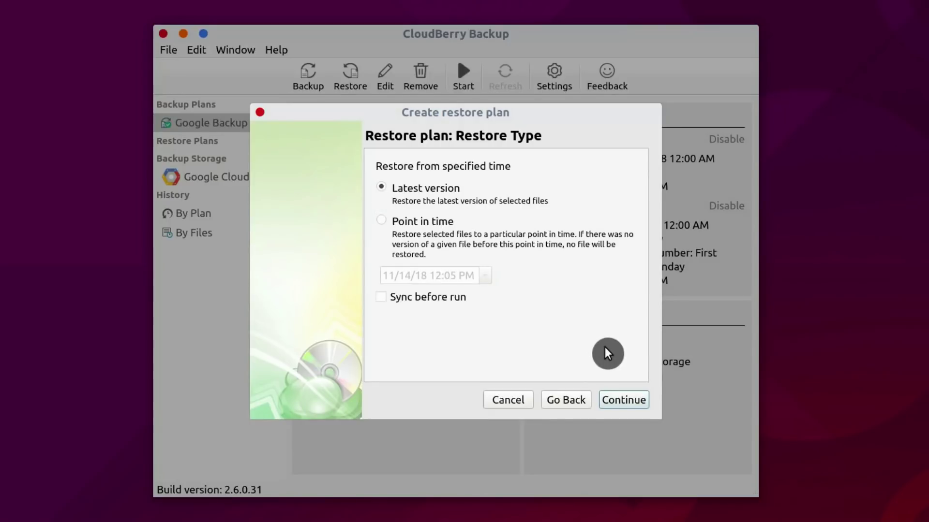
pyautogui.click(624, 400)
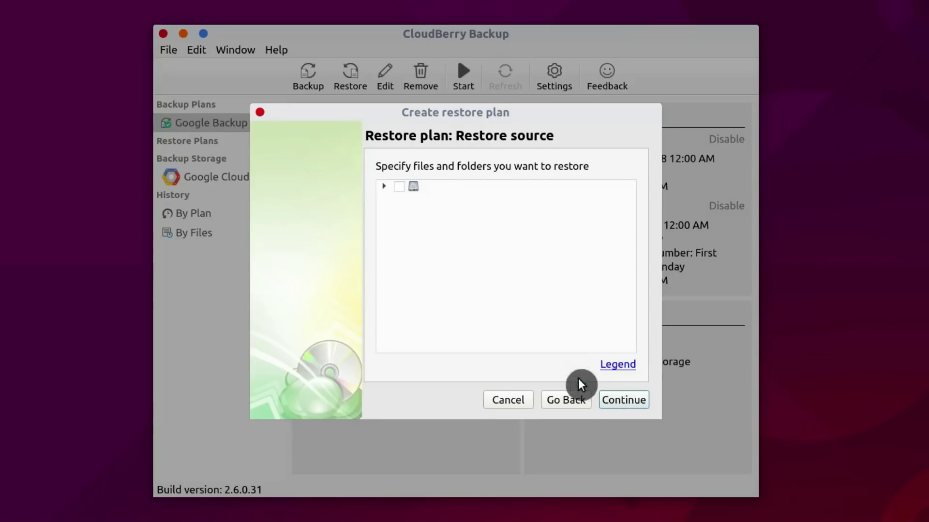
# Select x-test.txt under home/alu/Documents as the file to restore
pyautogui.click(384, 187)
pyautogui.click(398, 199)
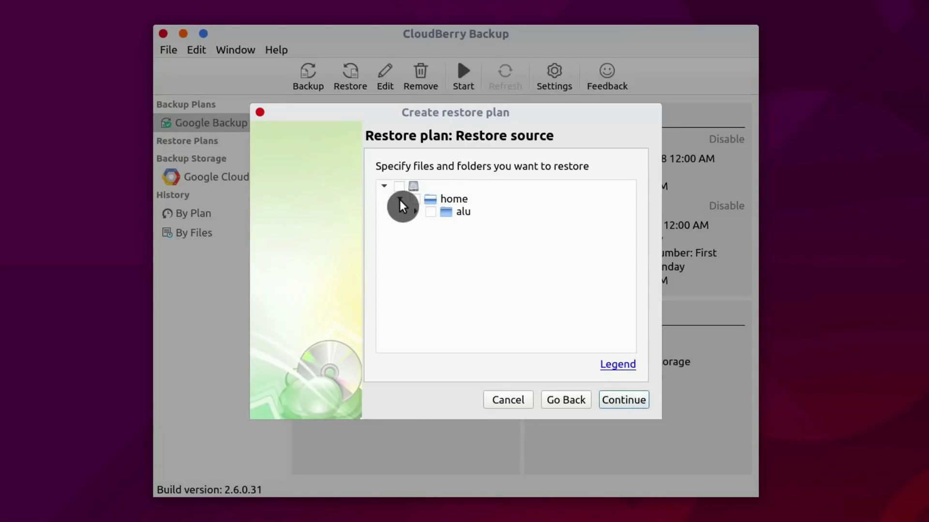
pyautogui.click(431, 224)
pyautogui.scroll(-5, 462, 281)
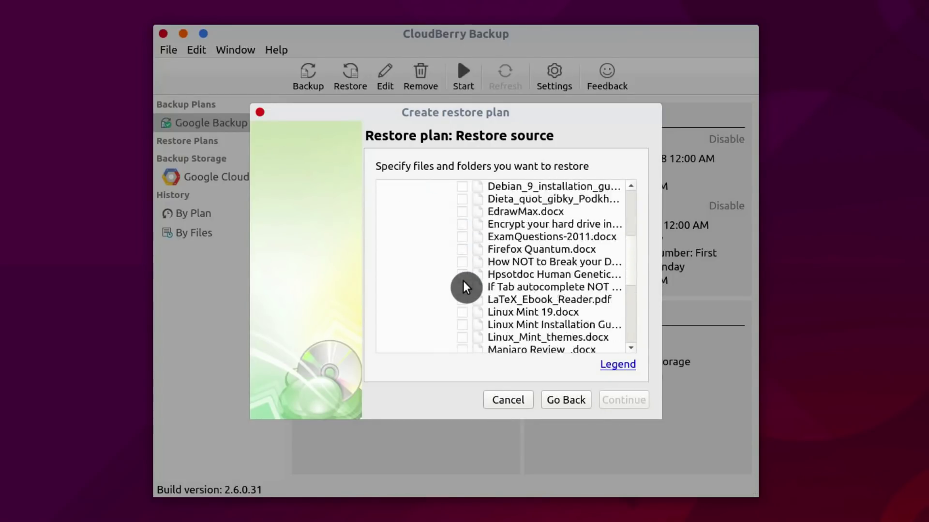
pyautogui.scroll(-5, 466, 304)
pyautogui.click(463, 324)
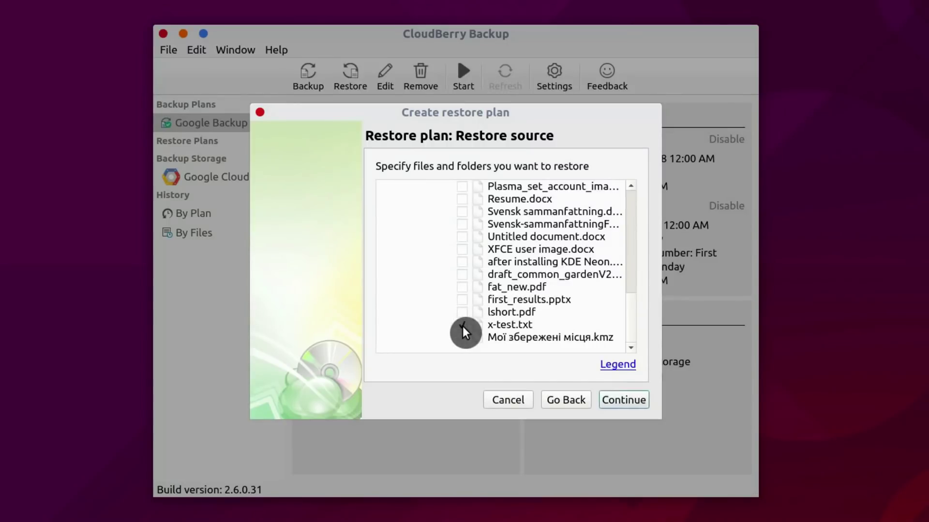
pyautogui.click(627, 401)
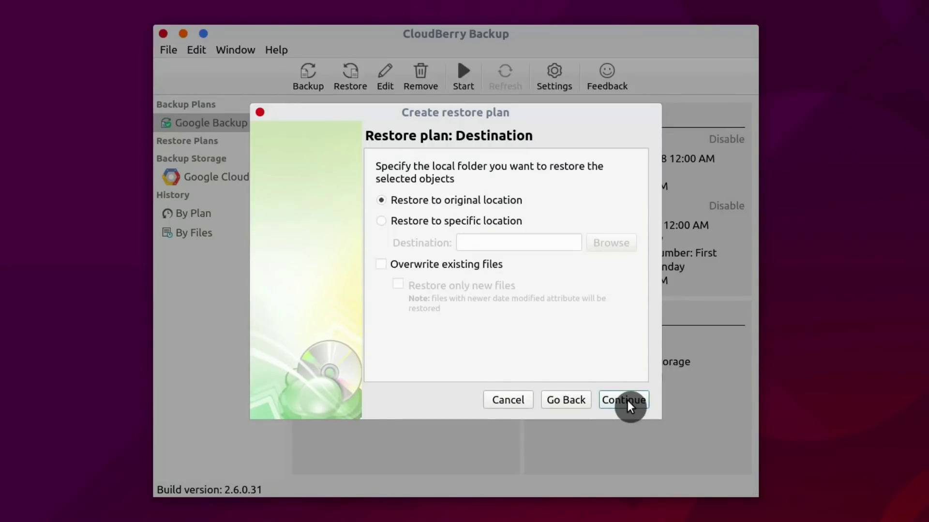
# Set the restore destination to the original location and continue to encryption options
pyautogui.click(394, 222)
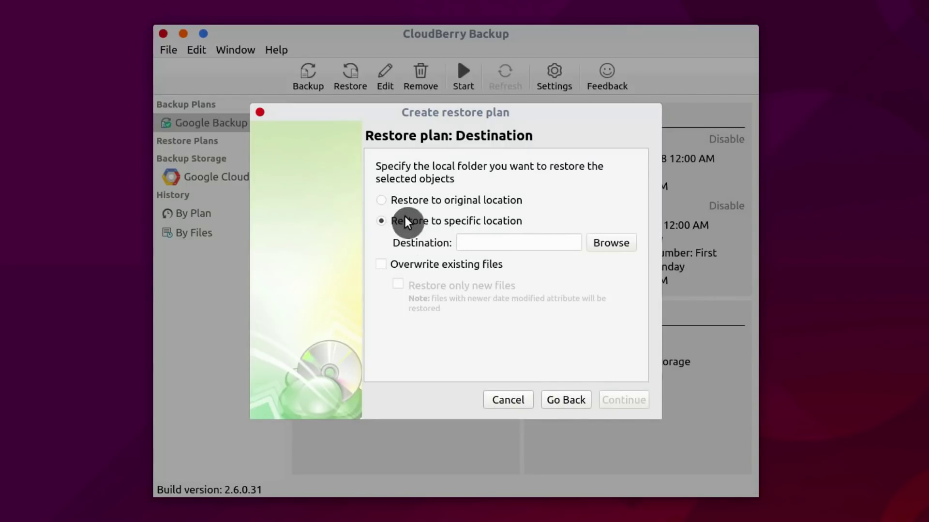
pyautogui.click(385, 203)
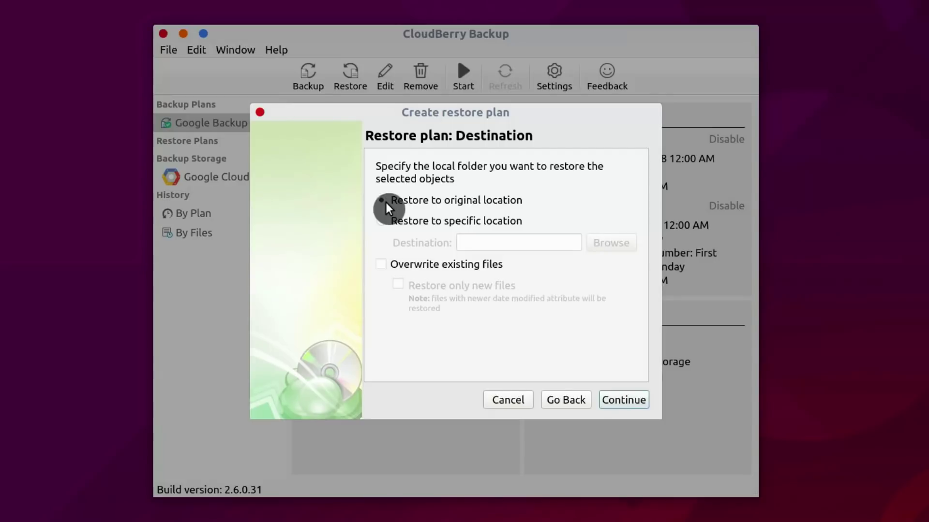
pyautogui.click(632, 404)
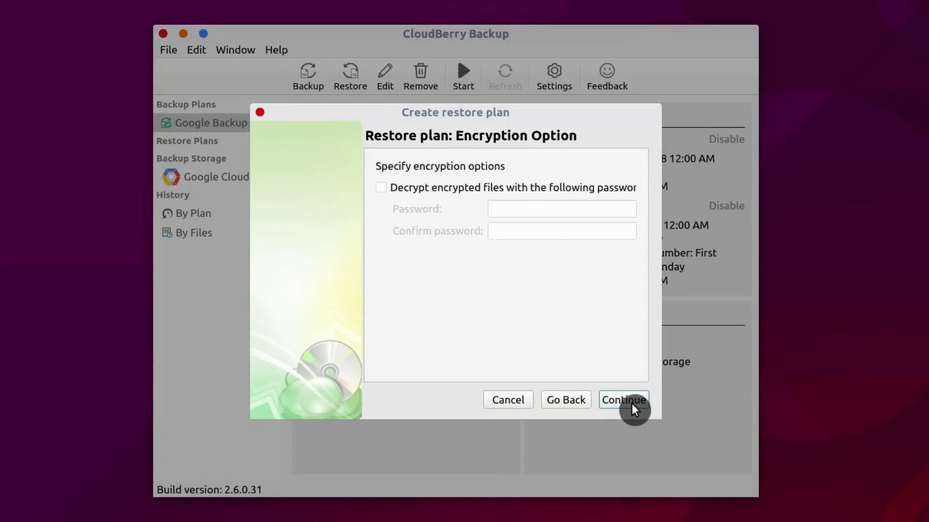
# Leave decryption off, set restore notifications to 'In all cases', and reach the summary
pyautogui.click(381, 188)
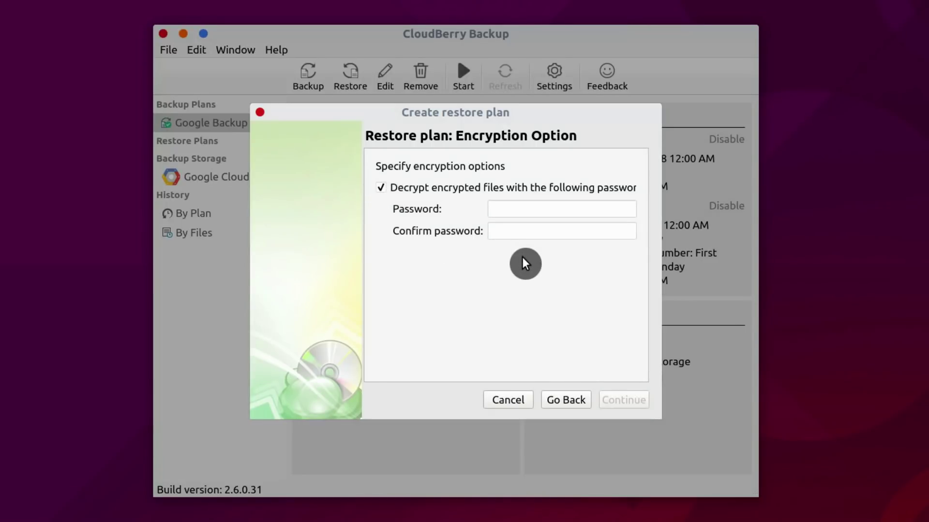
pyautogui.click(518, 212)
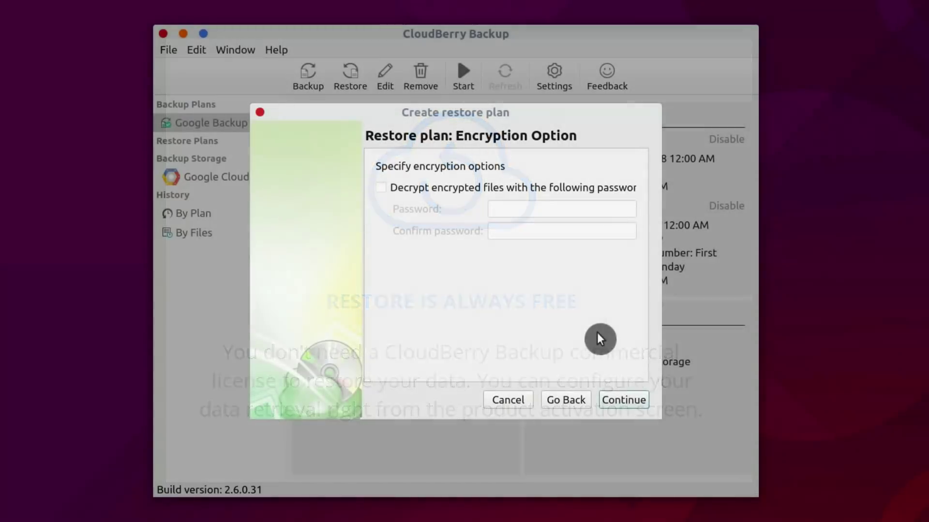
pyautogui.click(629, 400)
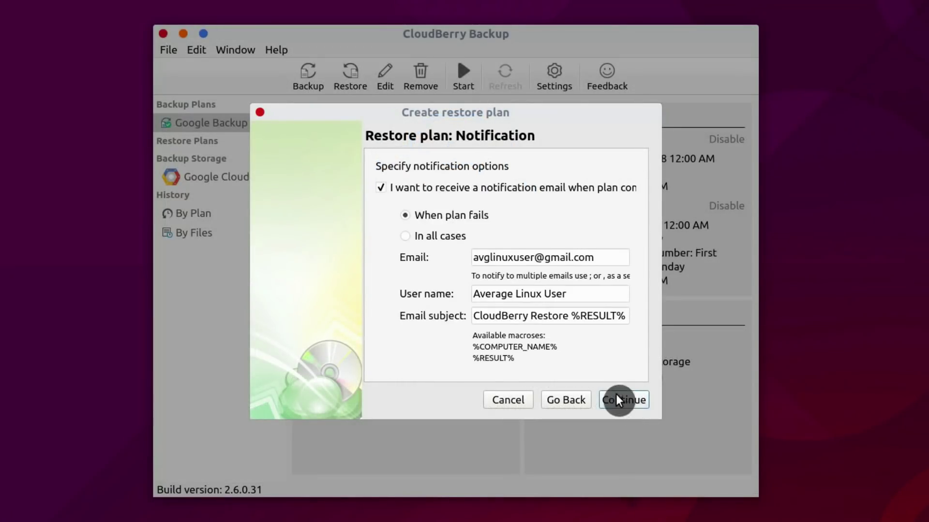
pyautogui.click(422, 236)
pyautogui.click(630, 401)
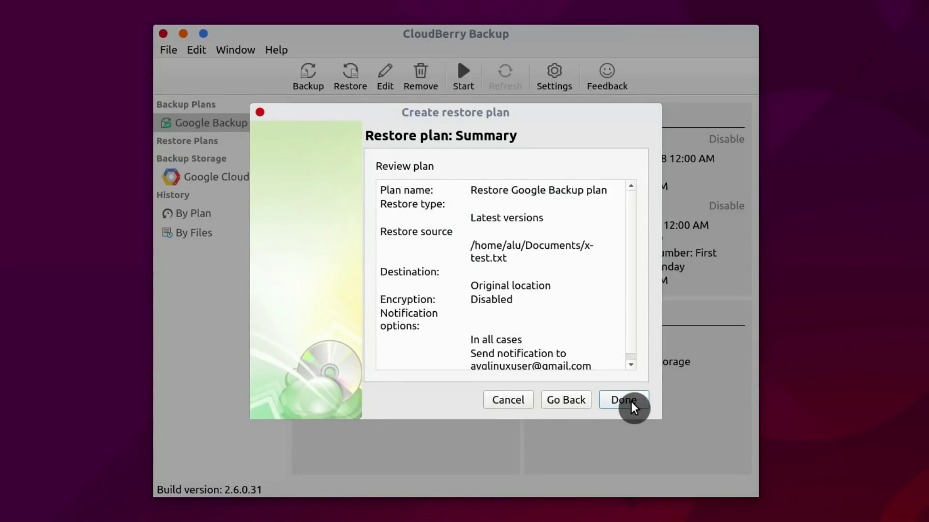
pyautogui.scroll(-1, 631, 290)
pyautogui.scroll(1, 634, 275)
# Finish the restore plan and read the CloudBerry Restore Success email in Gmail
pyautogui.click(624, 400)
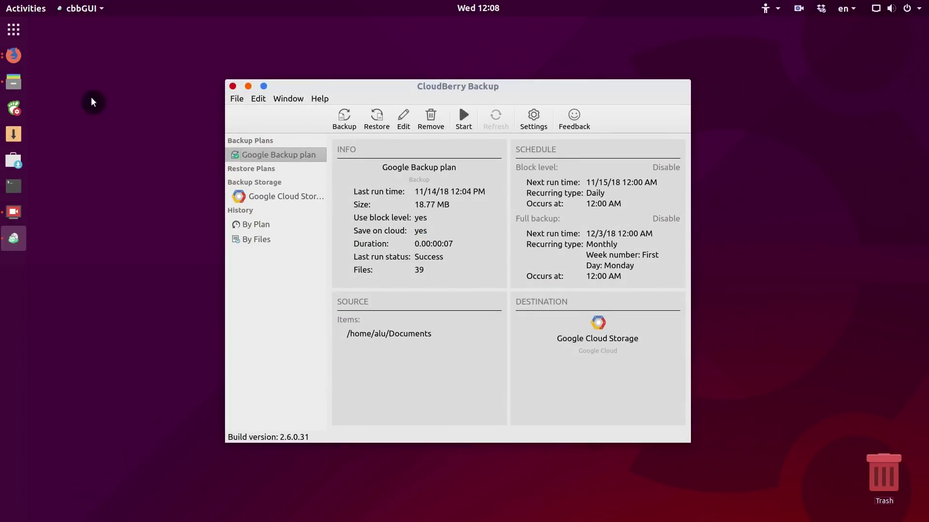
pyautogui.click(13, 58)
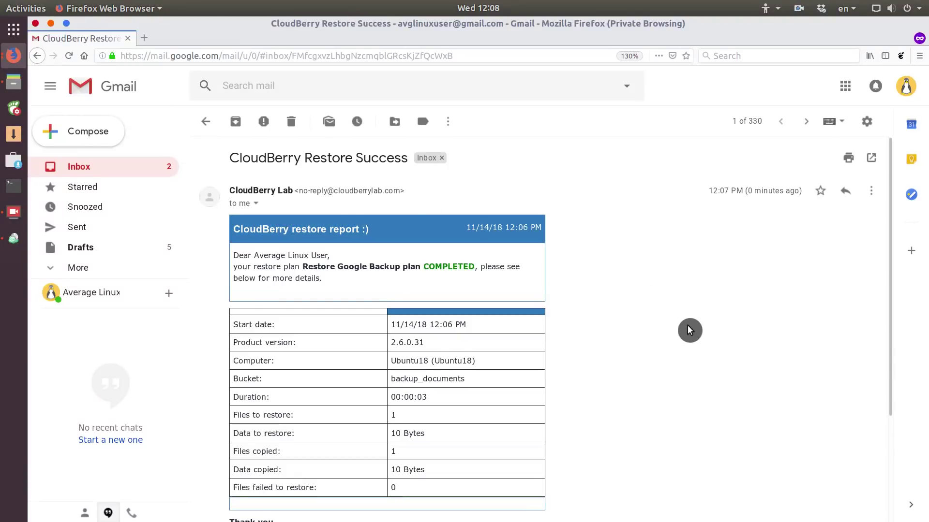
pyautogui.moveTo(230, 159); pyautogui.dragTo(412, 163)
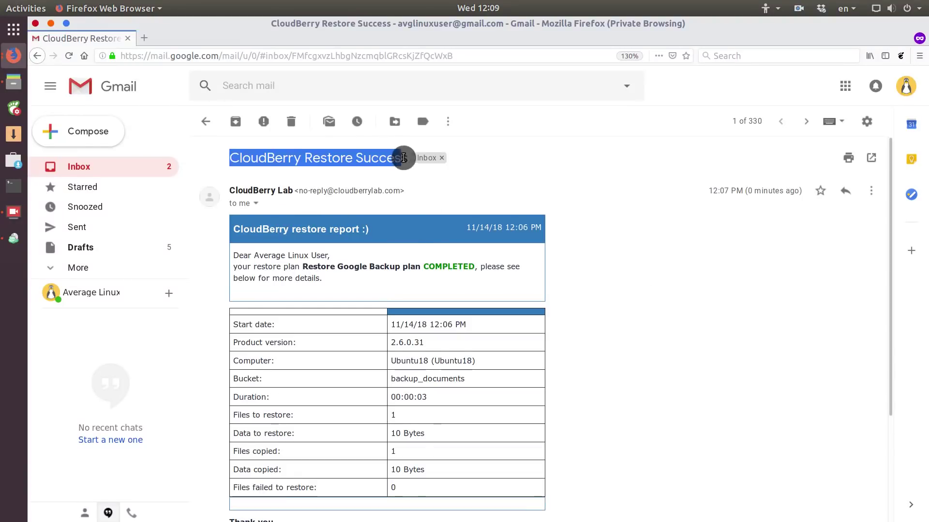
pyautogui.click(609, 294)
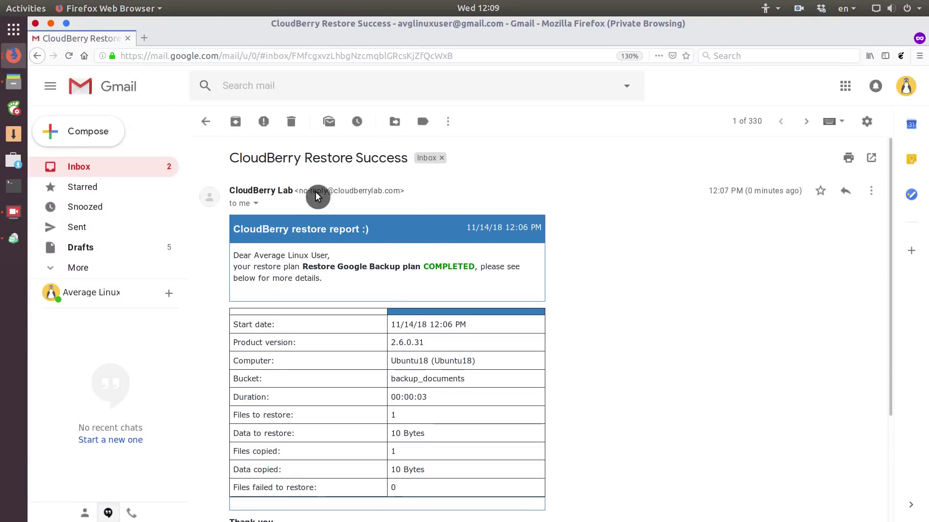
pyautogui.hotkey('alt', 'Tab')
# Confirm the restored x-test.txt is back in Documents, then minimize the file manager
pyautogui.click(13, 81)
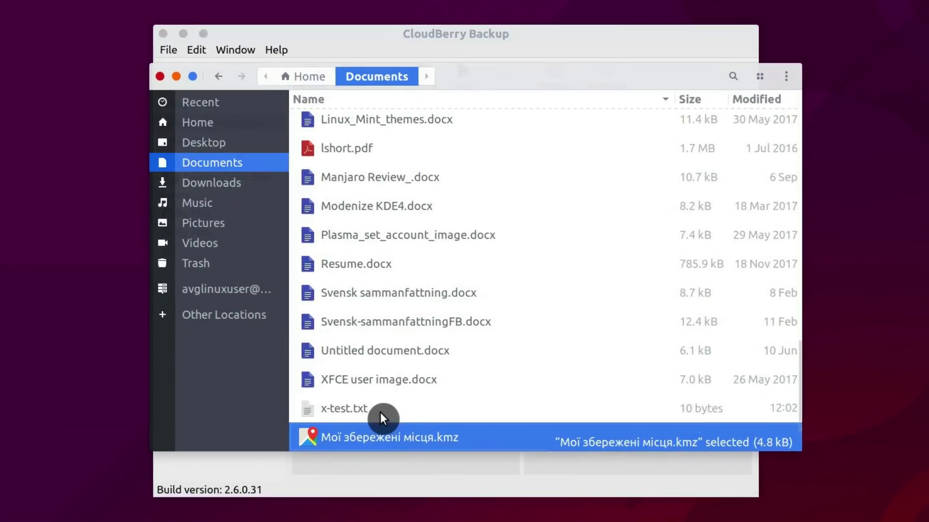
pyautogui.click(379, 413)
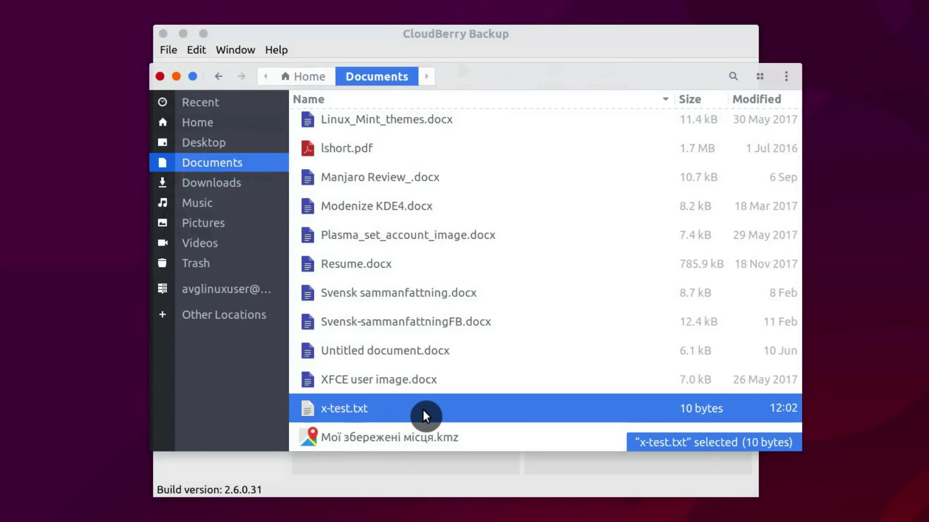
pyautogui.click(177, 77)
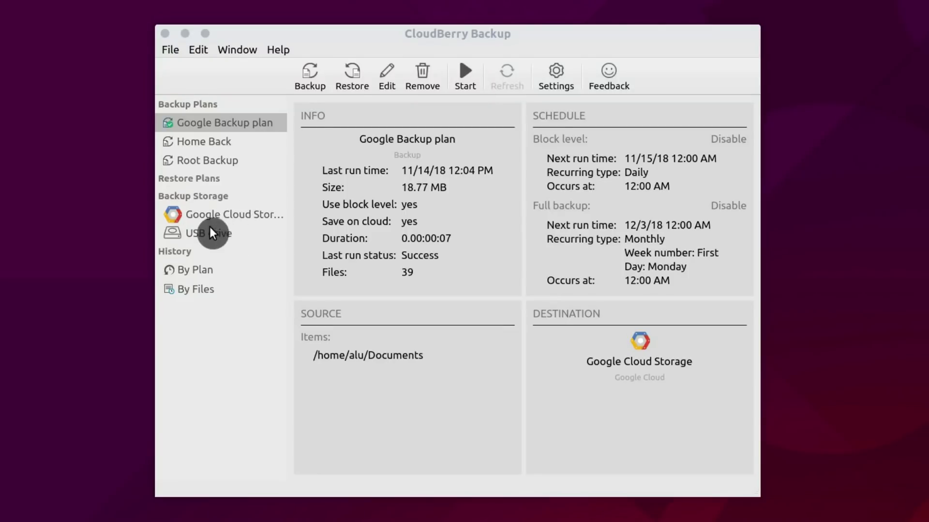
# View history by plan, then by files, showing the x-test.txt restore above the Documents backups
pyautogui.click(199, 270)
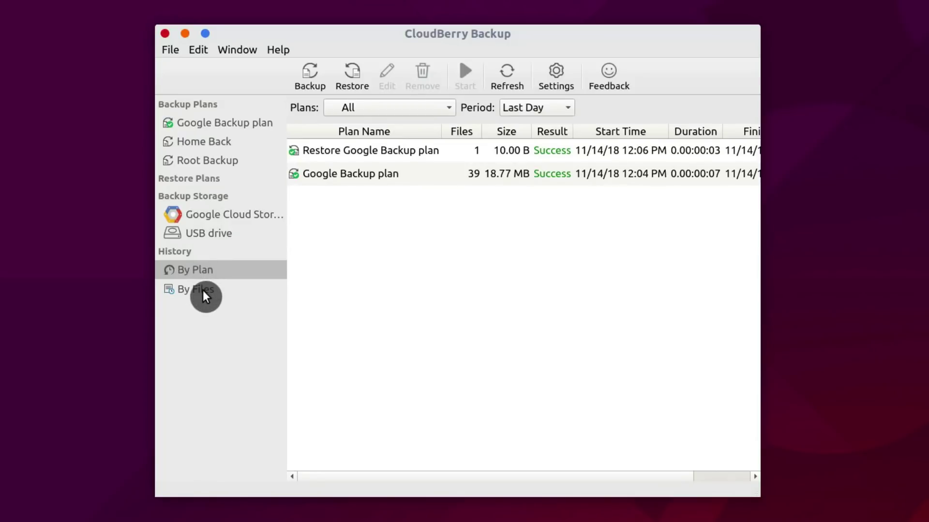
pyautogui.click(203, 291)
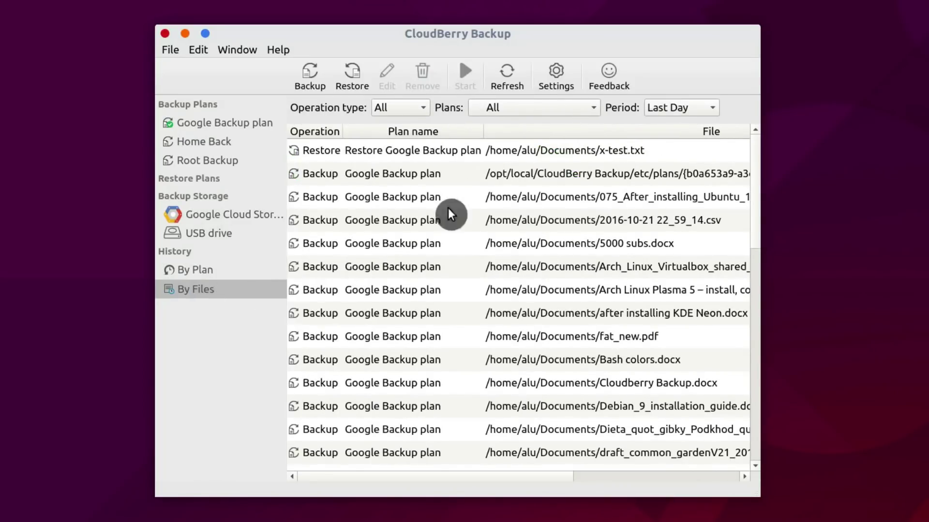
# Review Settings storage providers and the Backup tab's symlink and retention options
pyautogui.click(556, 81)
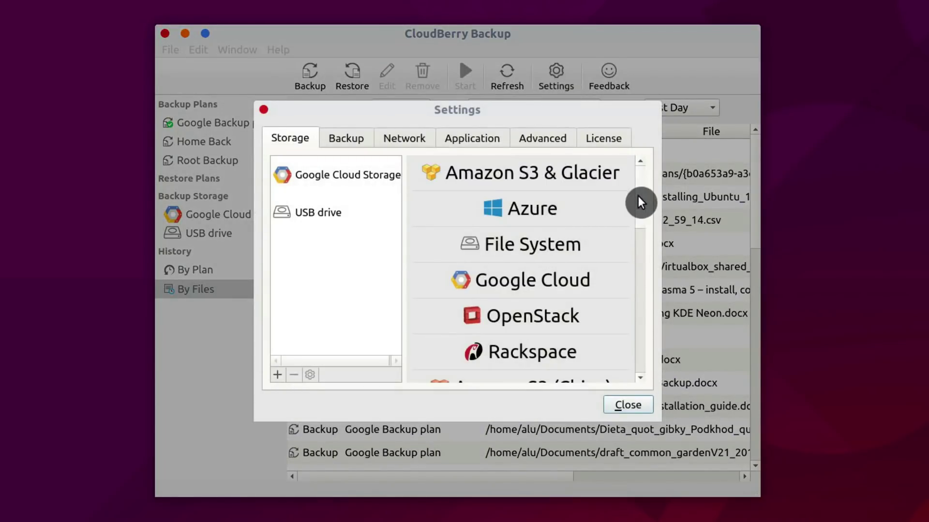
pyautogui.moveTo(638, 197)
pyautogui.mouseDown()
pyautogui.moveTo(634, 365)
pyautogui.moveTo(641, 211)
pyautogui.moveTo(499, 172)
pyautogui.mouseUp()
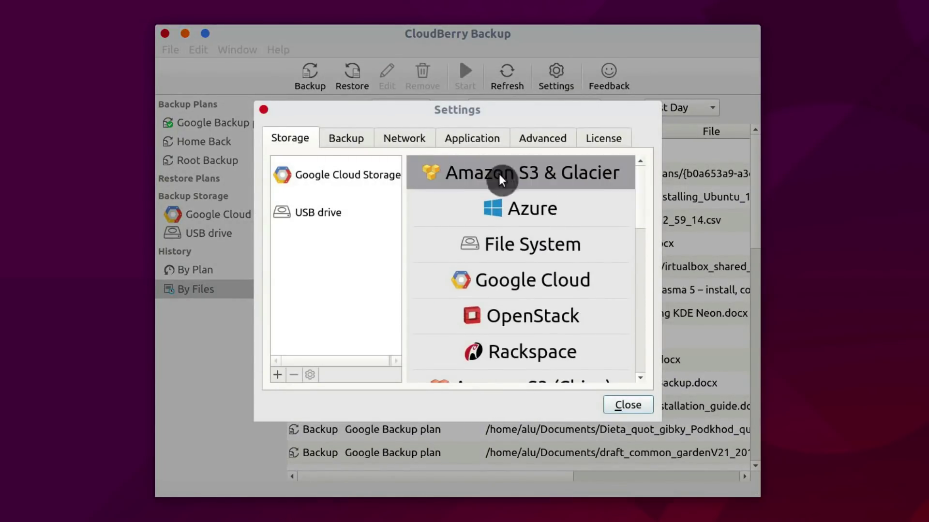
pyautogui.click(351, 141)
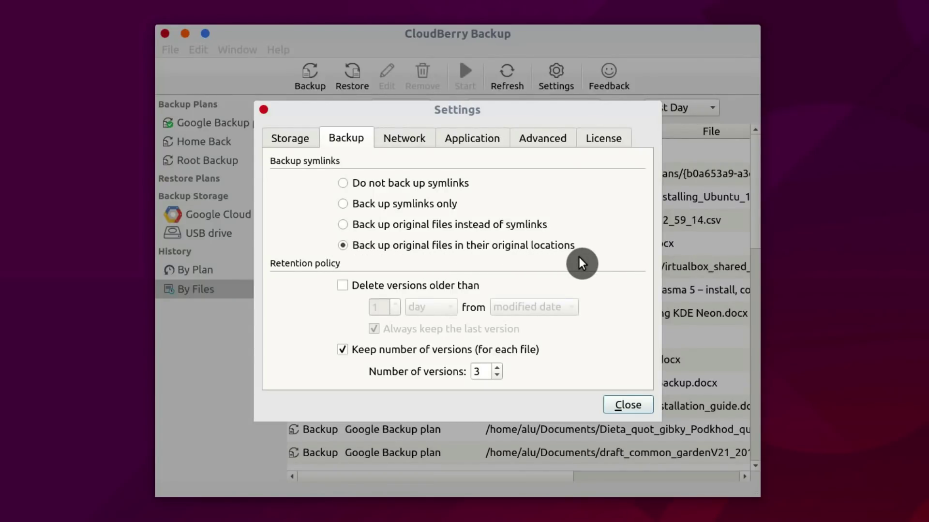
# Choose symlink-only backup and try the Network speed limits, leaving them off
pyautogui.click(344, 204)
pyautogui.click(404, 138)
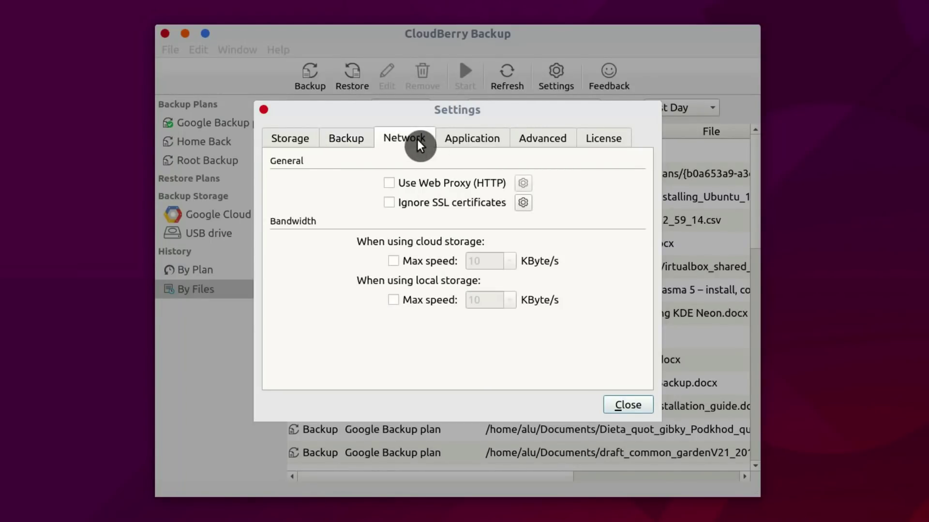
pyautogui.click(393, 262)
pyautogui.click(392, 300)
pyautogui.click(393, 261)
# Enable remote web access on HTTP port 43210 and HTTPS port 43211, then view the Freeware license
pyautogui.click(468, 140)
pyautogui.click(392, 340)
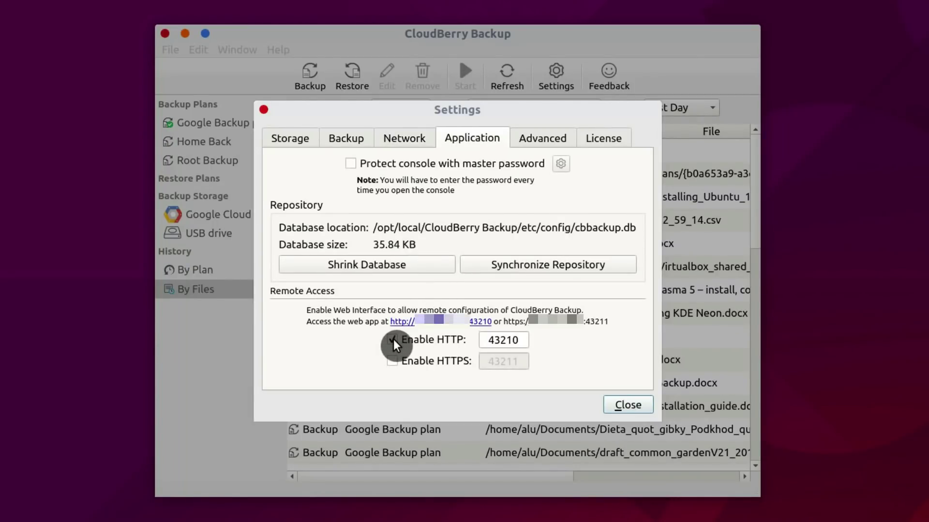
pyautogui.click(392, 361)
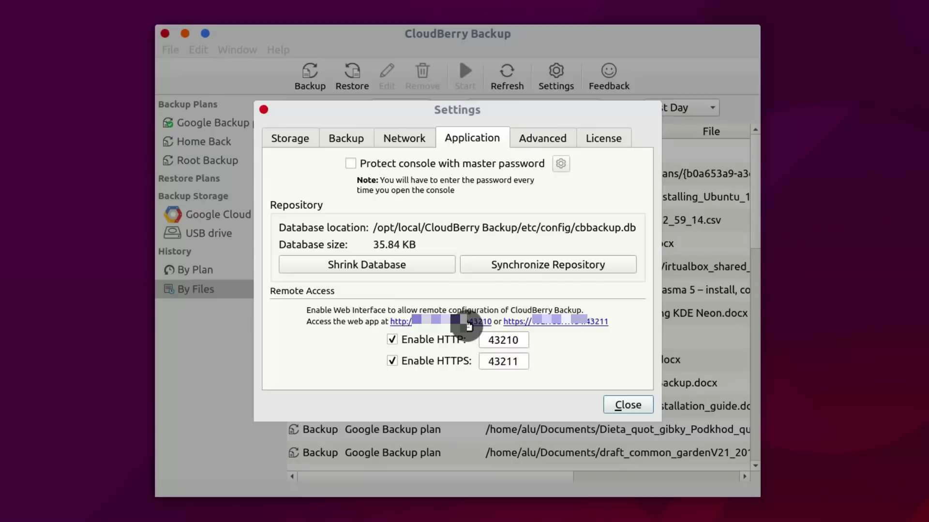
pyautogui.click(467, 322)
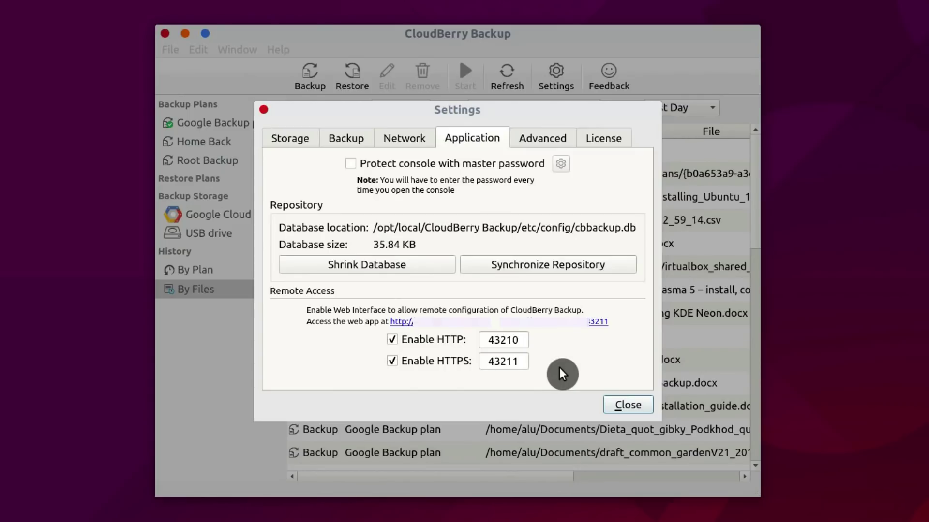
pyautogui.click(599, 141)
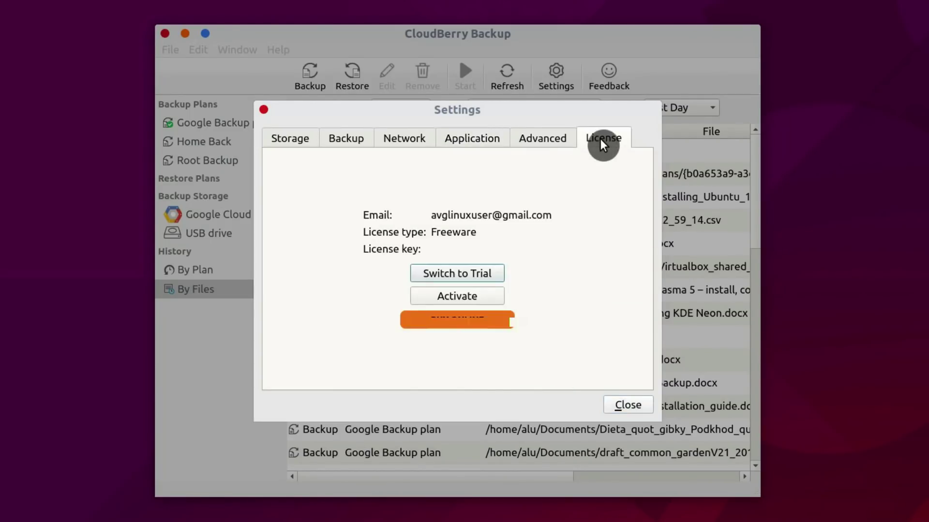